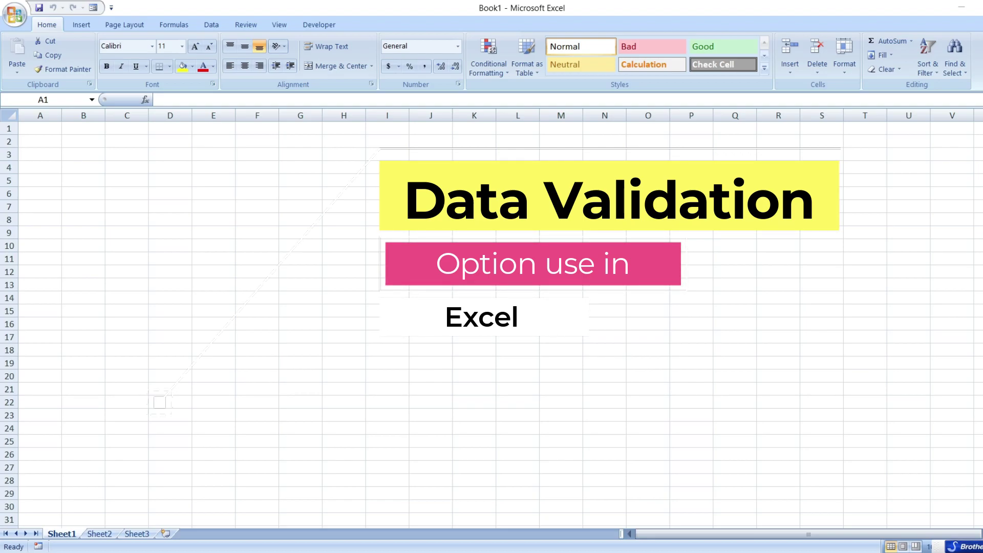
Zoom the blank Book1 worksheet in to 140% with Ctrl and the mouse wheel
{"action": "scroll", "coordinate": [255, 262], "scroll_direction": "up", "scroll_amount": 4}
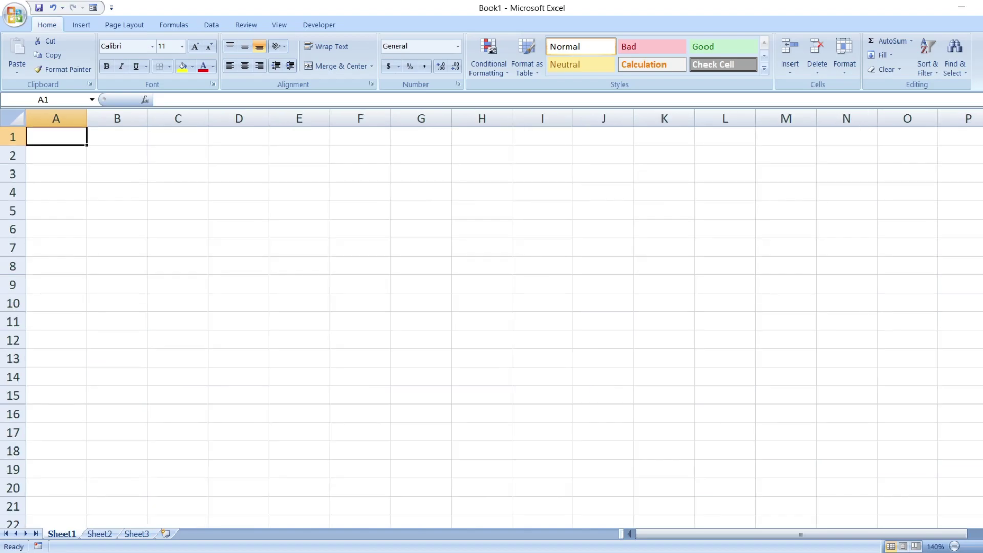
Enter headings S. No., Emp Name and Father Name in B3:D3, widening columns C and D
{"action": "left_click", "coordinate": [111, 175]}
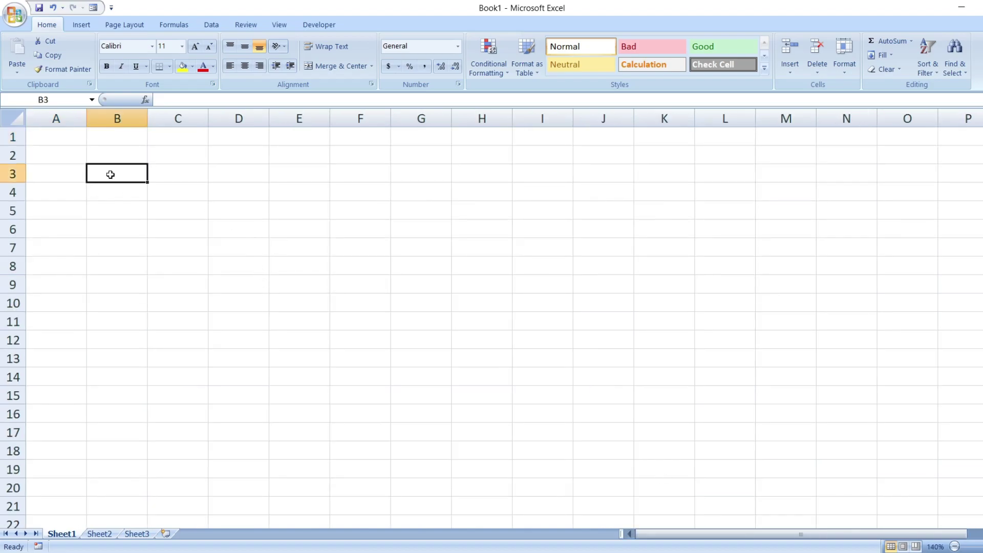
{"action": "type", "text": "S. N"}
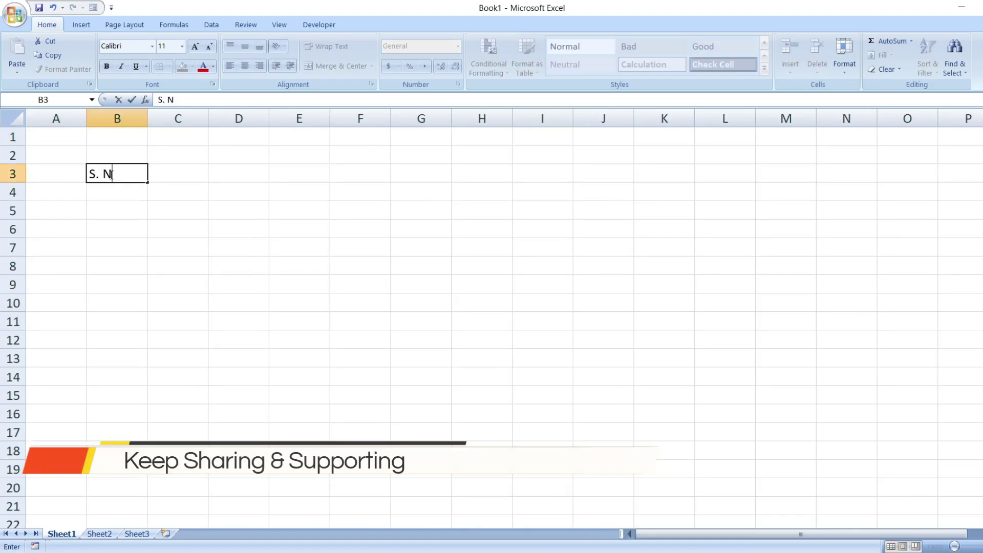
{"action": "type", "text": "o."}
{"action": "key", "text": "Tab"}
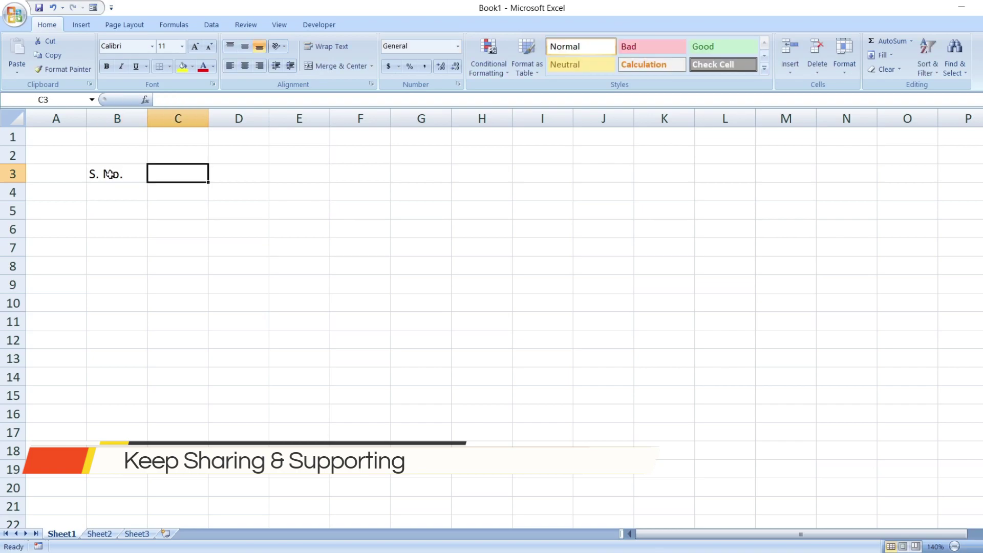
{"action": "type", "text": "Emp"}
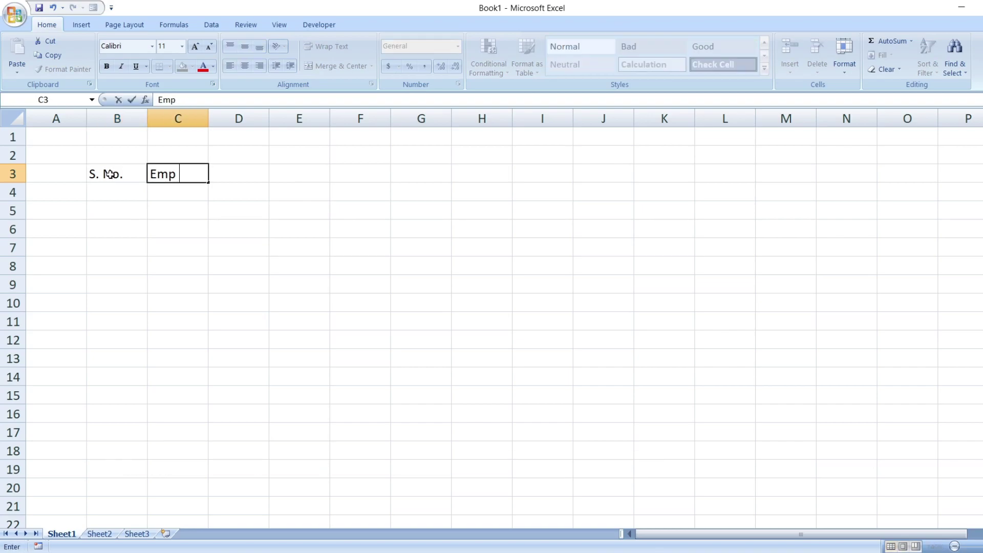
{"action": "type", "text": " Name"}
{"action": "key", "text": "Tab"}
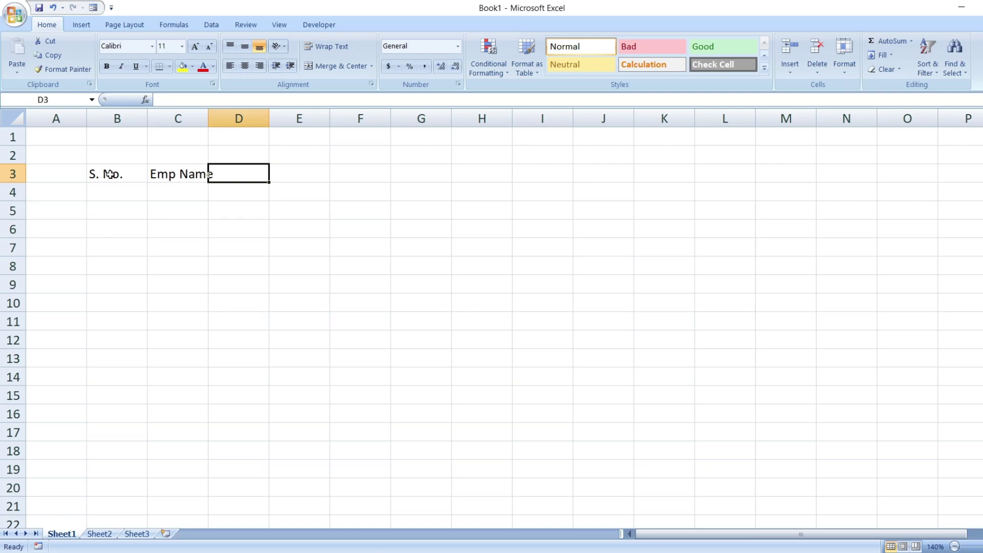
{"action": "left_click_drag", "start_coordinate": [208, 118], "coordinate": [289, 139]}
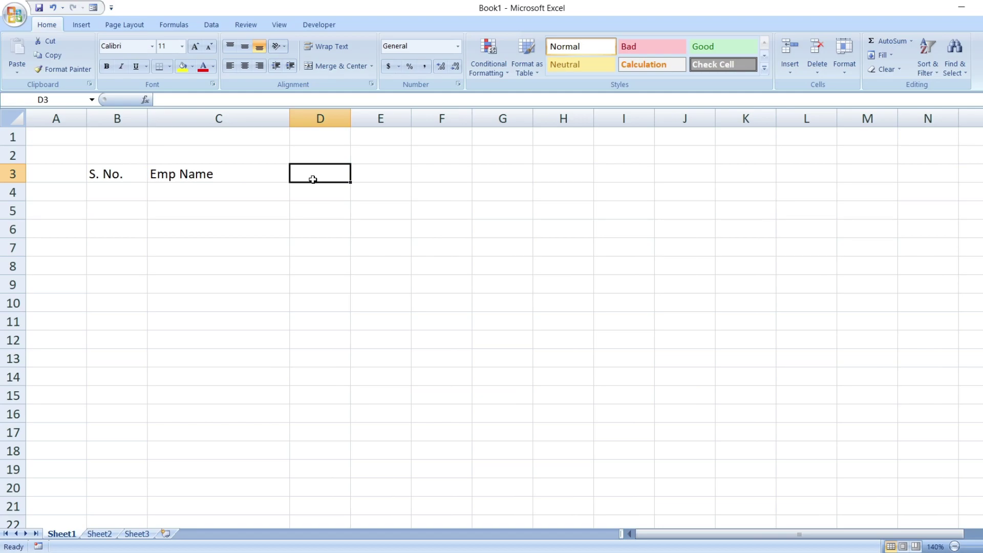
{"action": "type", "text": "Father "}
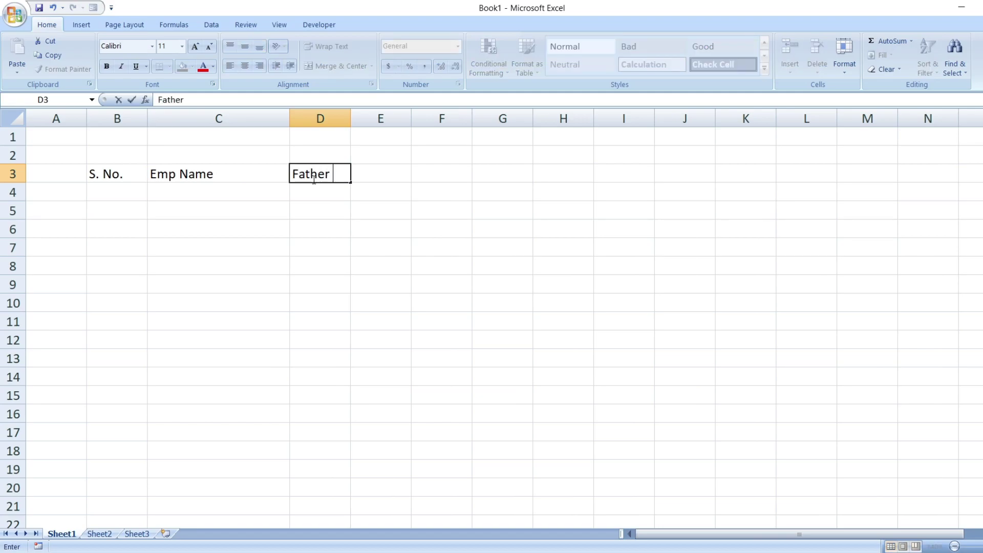
{"action": "type", "text": "Name"}
{"action": "key", "text": "Tab"}
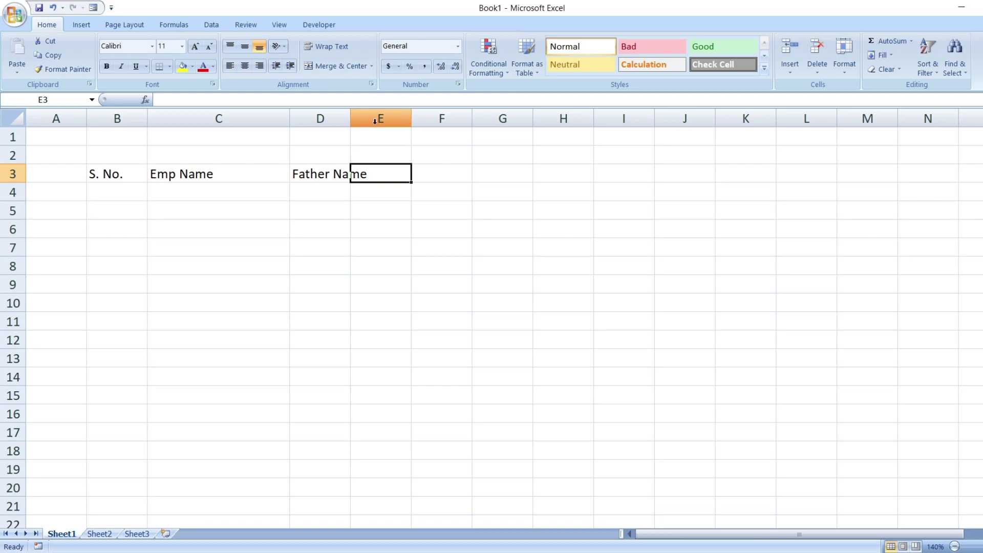
{"action": "left_click_drag", "start_coordinate": [351, 118], "coordinate": [404, 119]}
Add headings Age, Gender and Mobile No. in E3:G3, widen columns F and G, and select B3:G3
{"action": "type", "text": "A"}
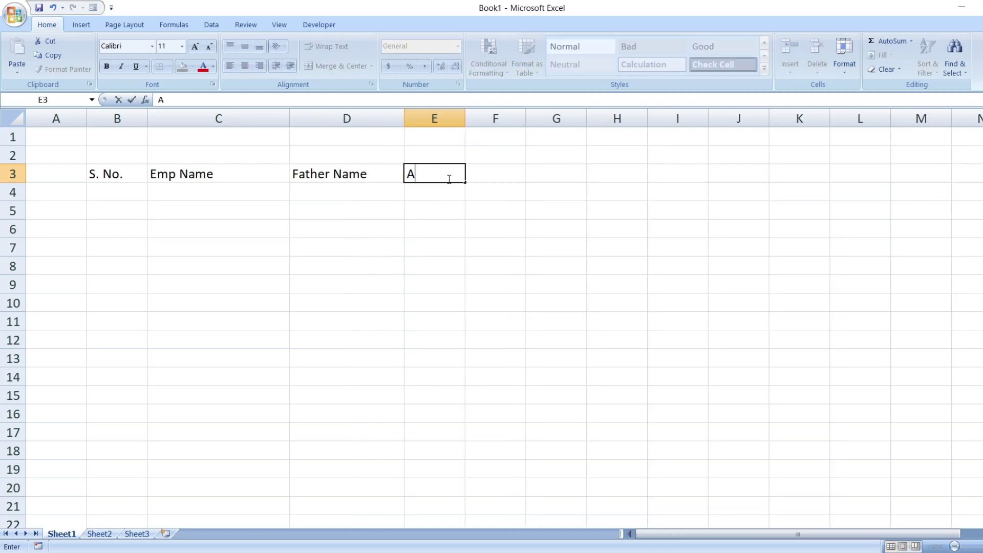
{"action": "type", "text": "ge"}
{"action": "key", "text": "Tab"}
{"action": "type", "text": "Genmde"}
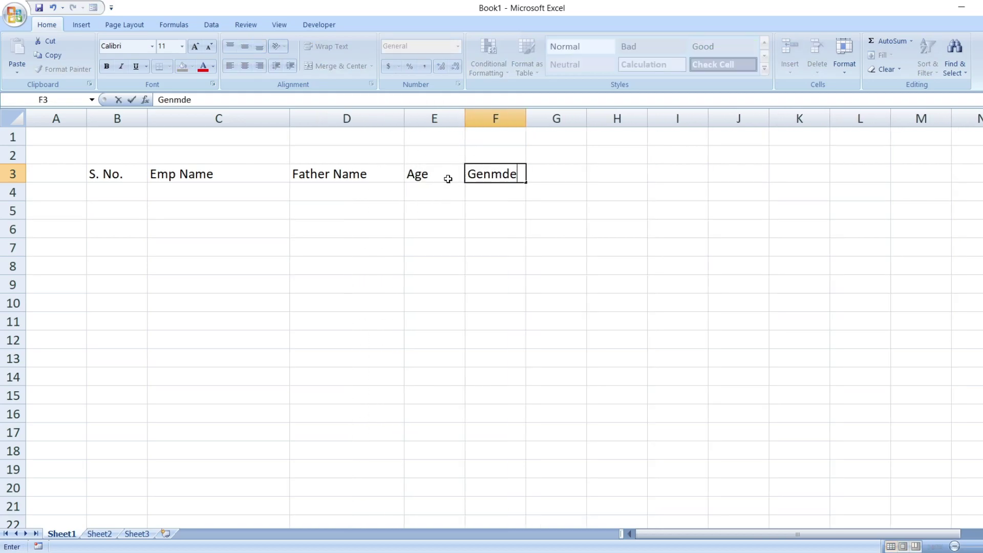
{"action": "key", "text": "BackSpace"}
{"action": "key", "text": "BackSpace"}
{"action": "key", "text": "BackSpace"}
{"action": "key", "text": "BackSpace"}
{"action": "type", "text": "de"}
{"action": "type", "text": "r"}
{"action": "key", "text": "Tab"}
{"action": "type", "text": "Mob"}
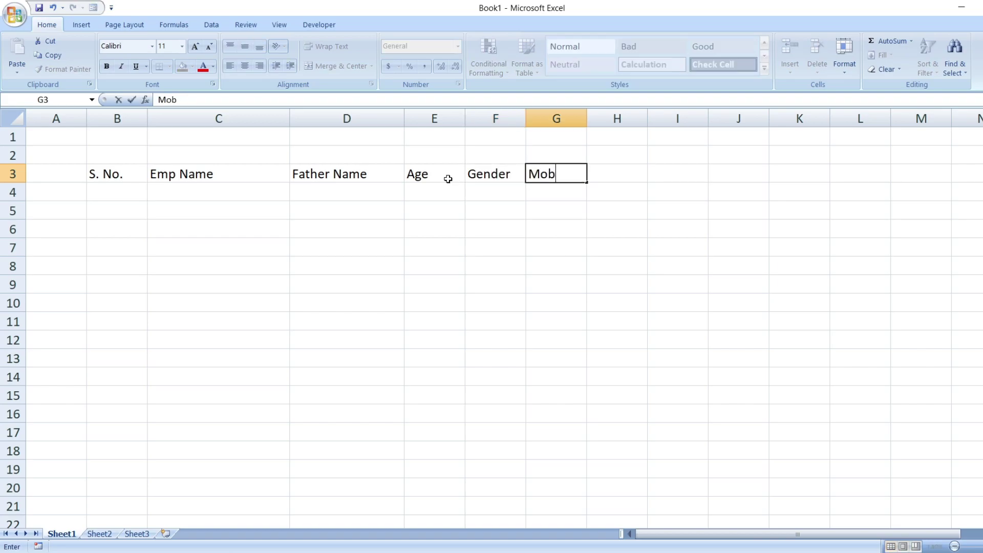
{"action": "type", "text": "ile No."}
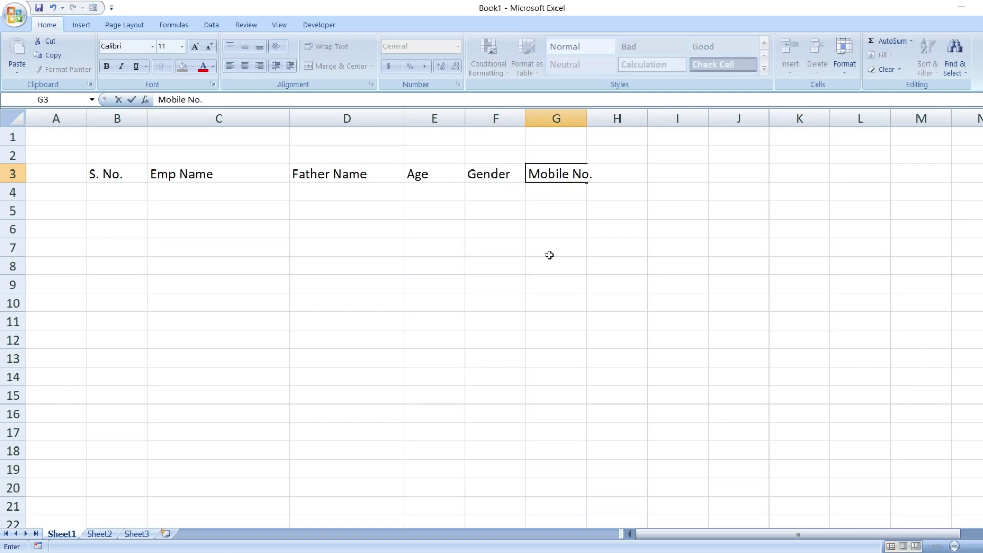
{"action": "left_click", "coordinate": [549, 262]}
{"action": "left_click_drag", "start_coordinate": [587, 118], "coordinate": [623, 121]}
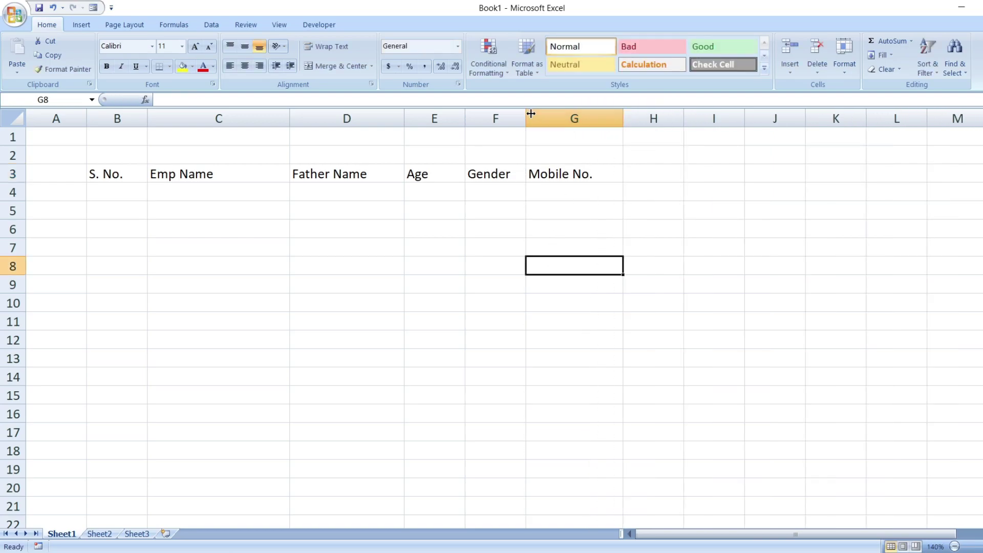
{"action": "left_click_drag", "start_coordinate": [526, 119], "coordinate": [536, 118]}
{"action": "mouse_move", "coordinate": [99, 177]}
{"action": "left_mouse_down"}
{"action": "mouse_move", "coordinate": [449, 185]}
{"action": "mouse_move", "coordinate": [580, 176]}
{"action": "left_mouse_up"}
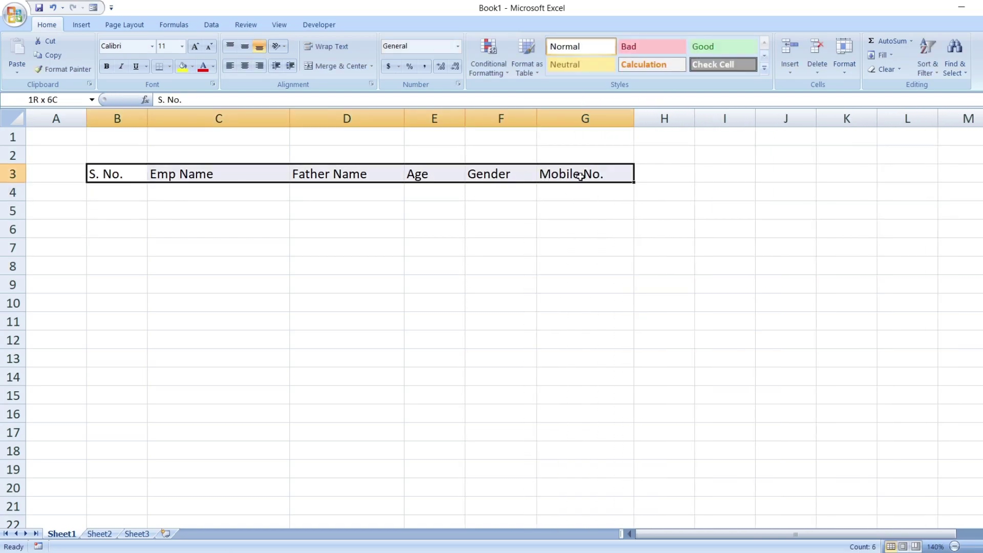
Fill B4:B8 with 1 to 5 from a 1, 2 fill series, centre them, and narrow column B
{"action": "left_click", "coordinate": [133, 191]}
{"action": "type", "text": "1"}
{"action": "key", "text": "Return"}
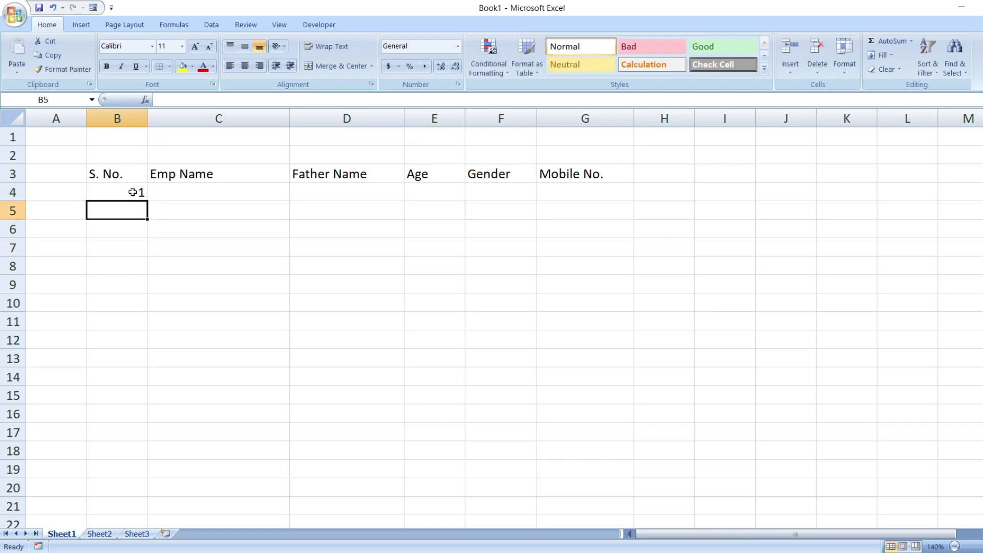
{"action": "type", "text": "2"}
{"action": "key", "text": "Return"}
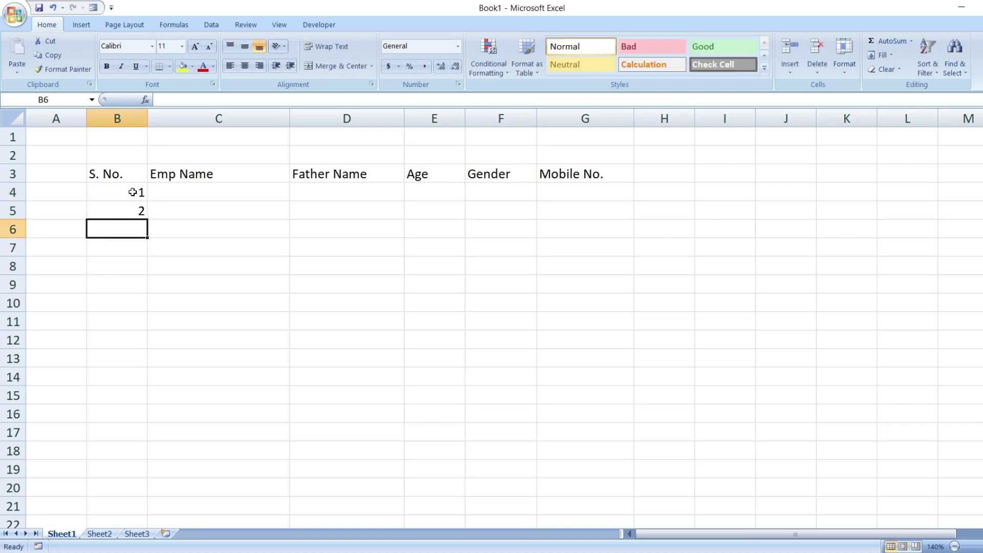
{"action": "left_click_drag", "start_coordinate": [132, 190], "coordinate": [146, 341]}
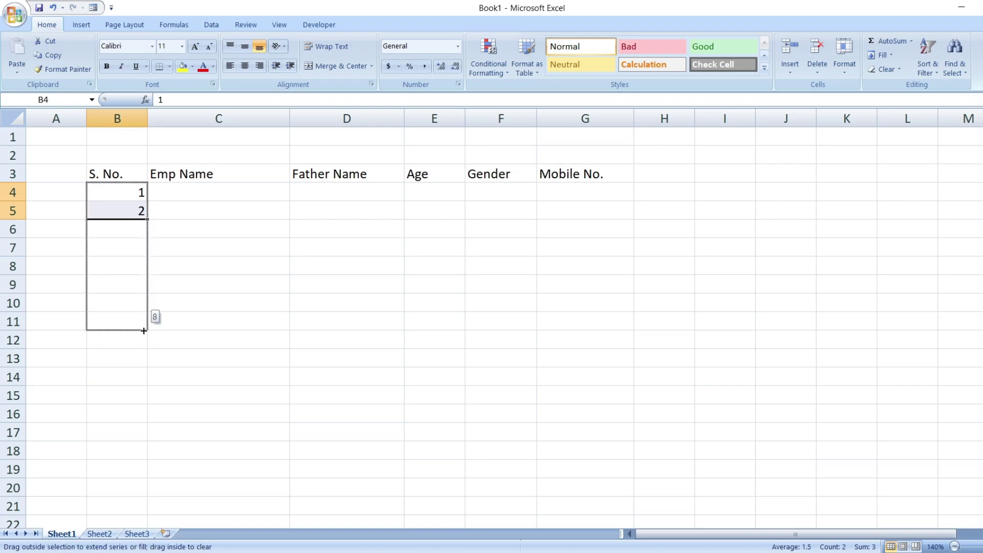
{"action": "left_click_drag", "start_coordinate": [146, 342], "coordinate": [134, 272]}
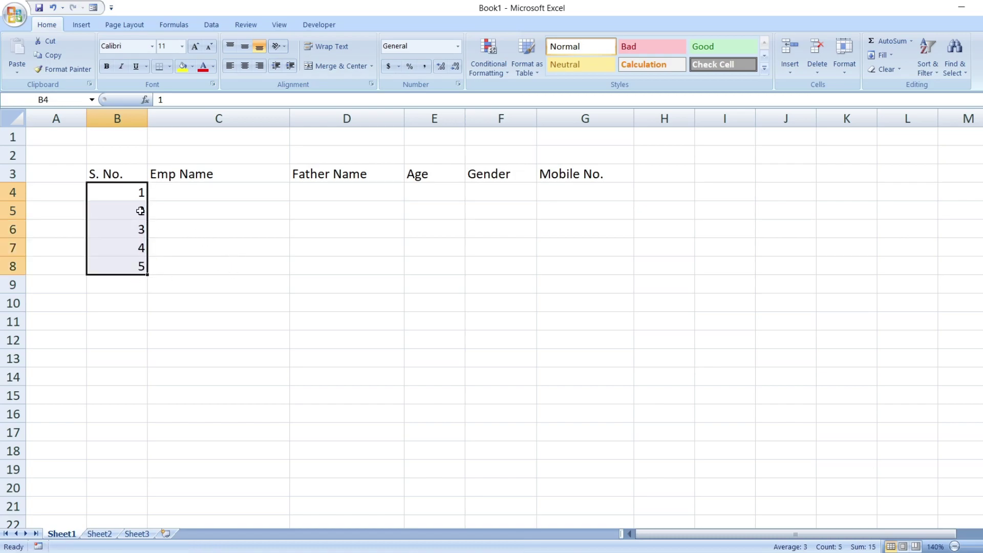
{"action": "left_click", "coordinate": [245, 66]}
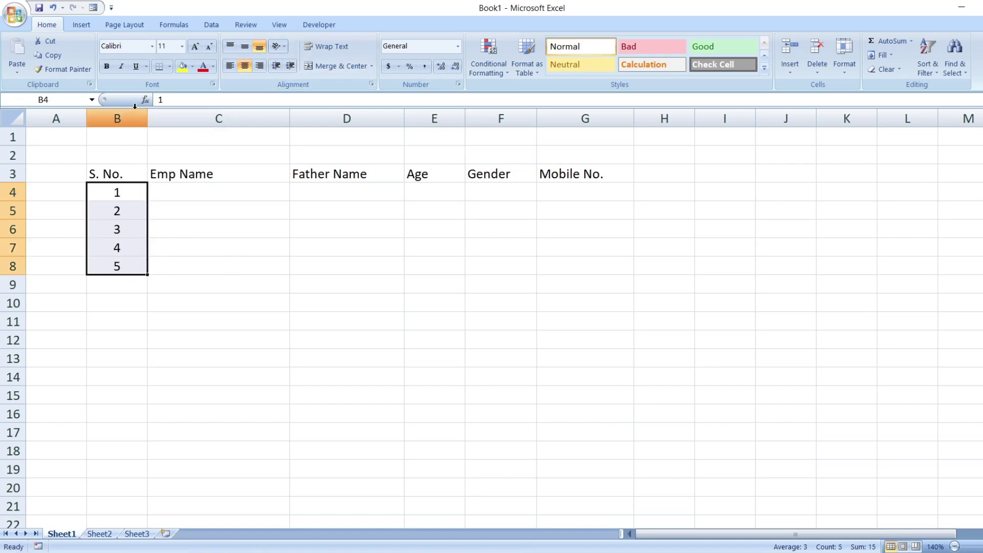
{"action": "left_click_drag", "start_coordinate": [148, 118], "coordinate": [136, 119]}
Enter the five employees' names in C4:C8
{"action": "left_click", "coordinate": [197, 192]}
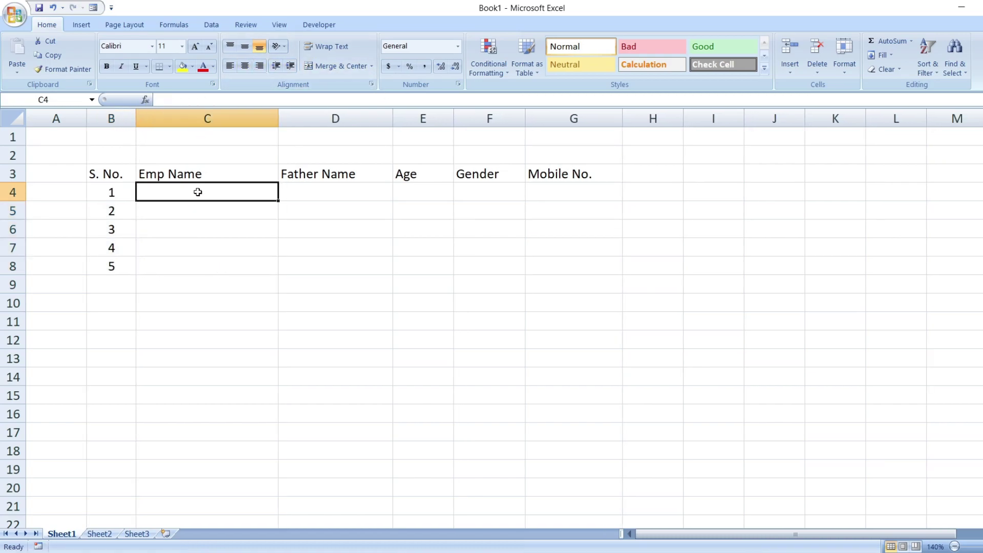
{"action": "type", "text": "Rahul"}
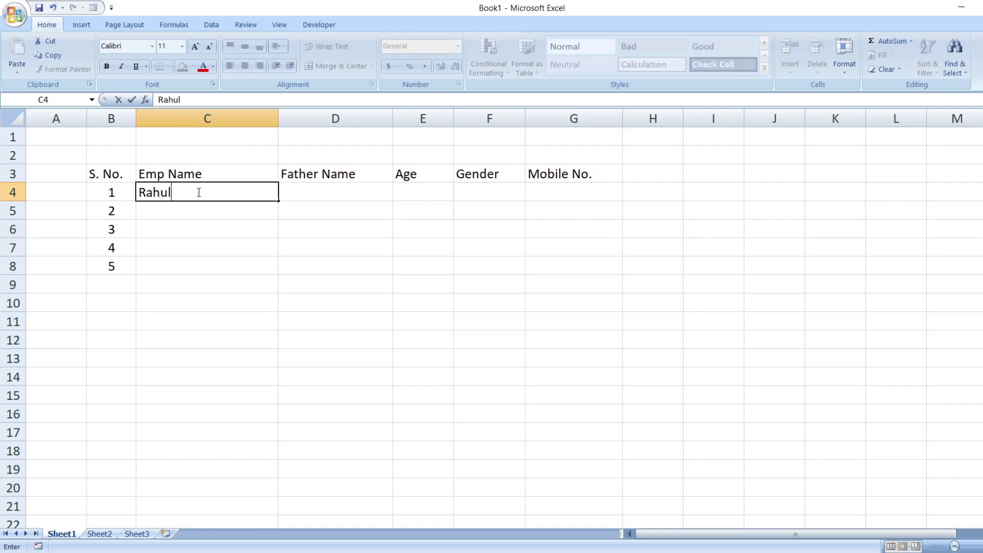
{"action": "key", "text": "Return"}
{"action": "type", "text": "Sahil"}
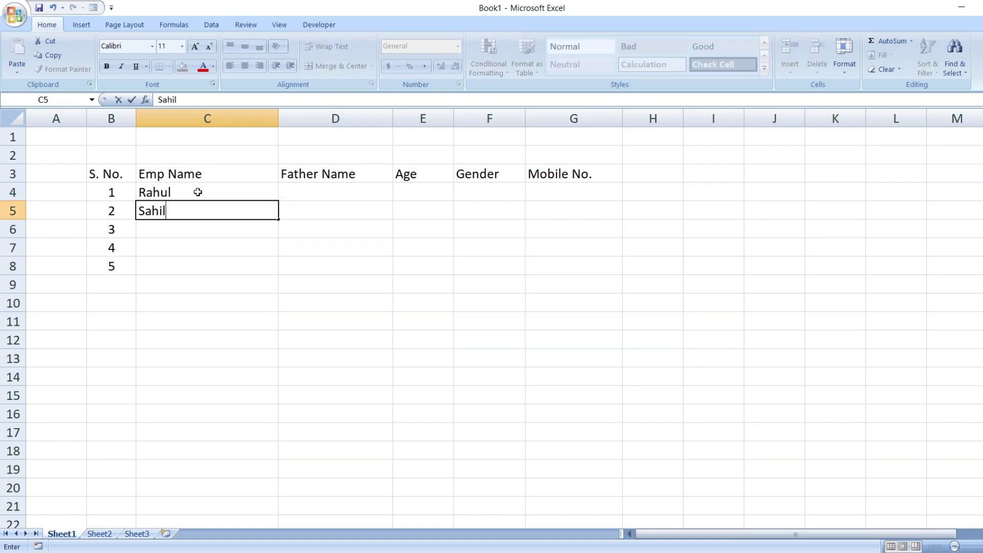
{"action": "key", "text": "Return"}
{"action": "type", "text": "Sumit"}
{"action": "key", "text": "Return"}
{"action": "type", "text": "Aman"}
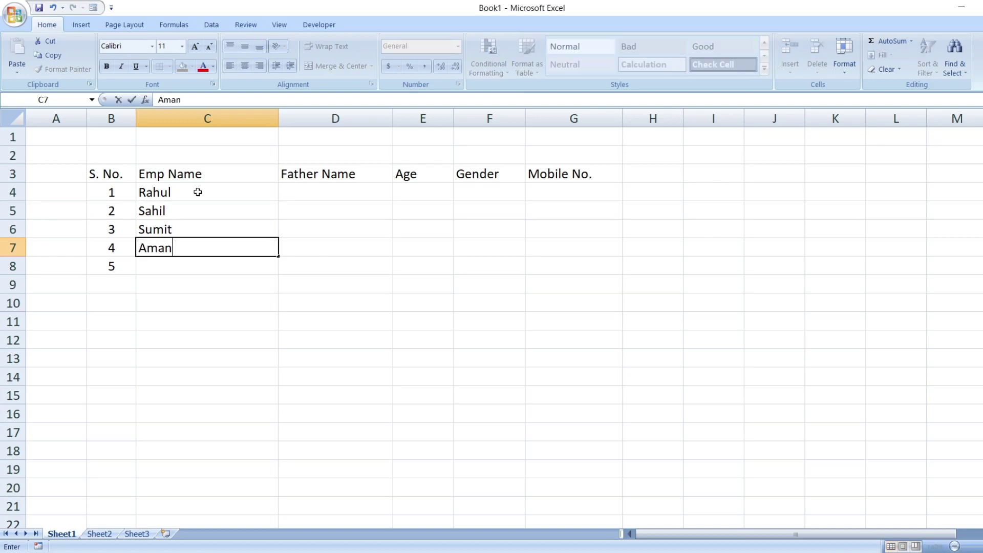
{"action": "key", "text": "Return"}
{"action": "type", "text": "Roh"}
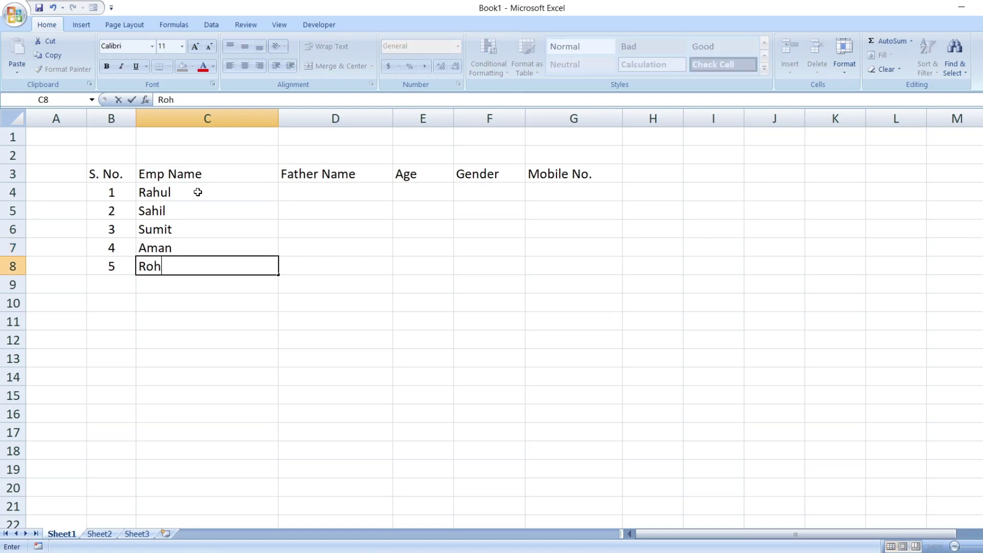
{"action": "type", "text": "it"}
{"action": "key", "text": "Return"}
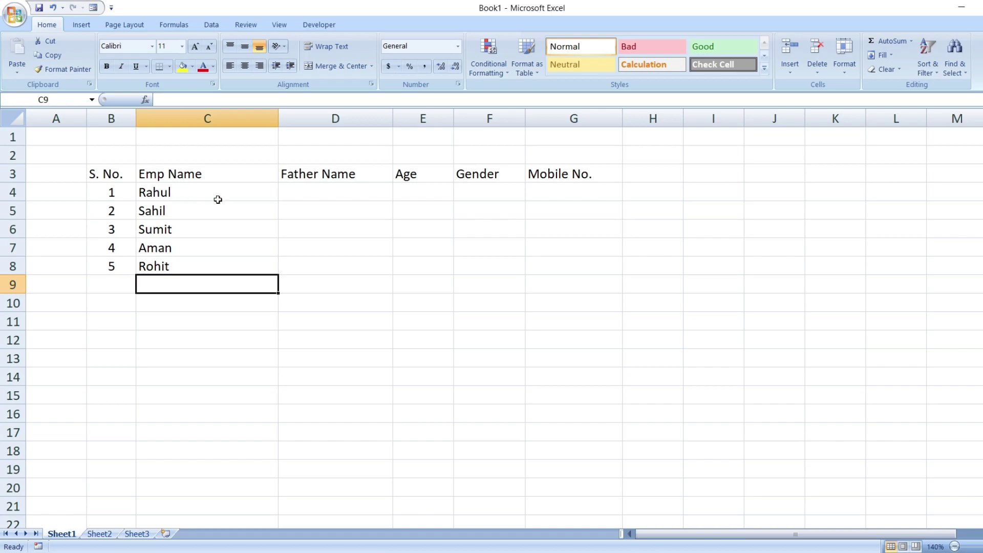
Enter the fathers' names in D4:D7, correcting typos and a stray backslash
{"action": "left_click", "coordinate": [326, 190]}
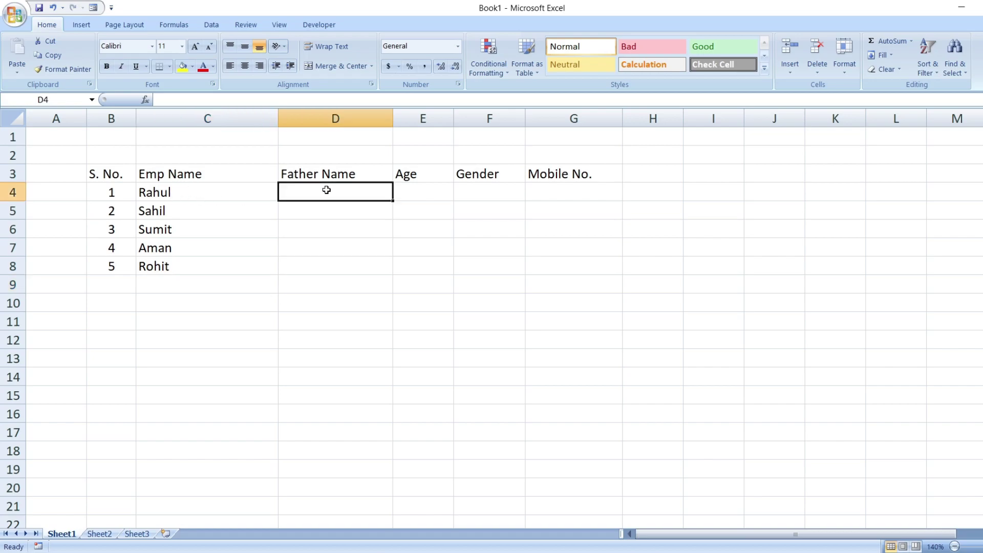
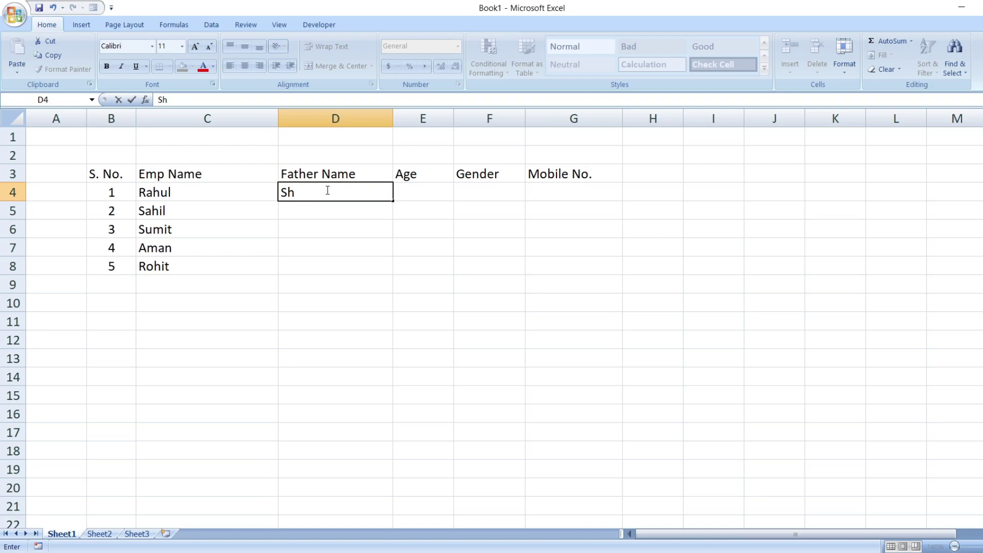
{"action": "key", "text": "Return"}
{"action": "key", "text": "Return"}
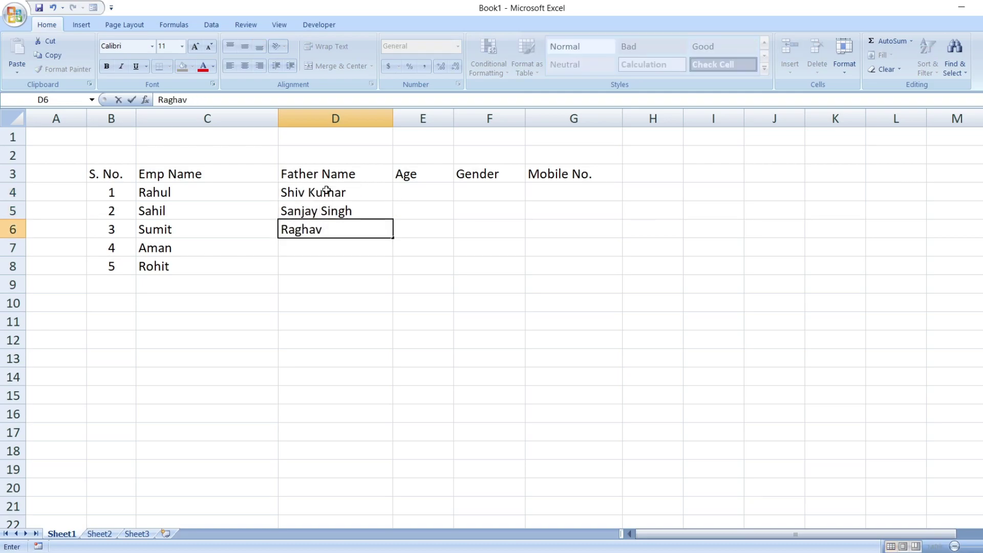
{"action": "key", "text": "Return"}
{"action": "type", "text": "S\\"}
{"action": "key", "text": "BackSpace"}
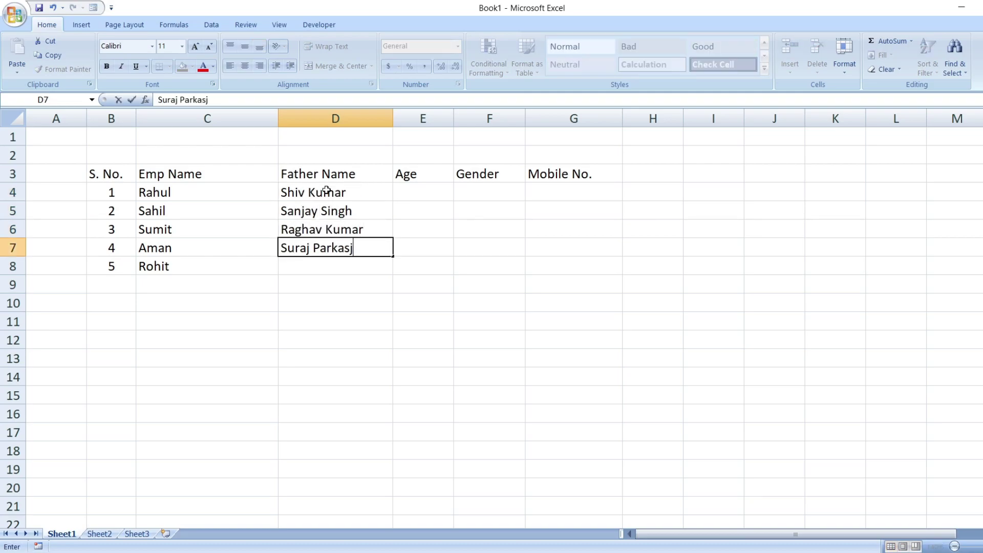
{"action": "key", "text": "Return"}
Enter the fifth father's name, narrow the Gender column, and make the B3:G3 headers bold and centred
{"action": "left_click", "coordinate": [486, 192]}
{"action": "left_click_drag", "start_coordinate": [526, 118], "coordinate": [517, 118]}
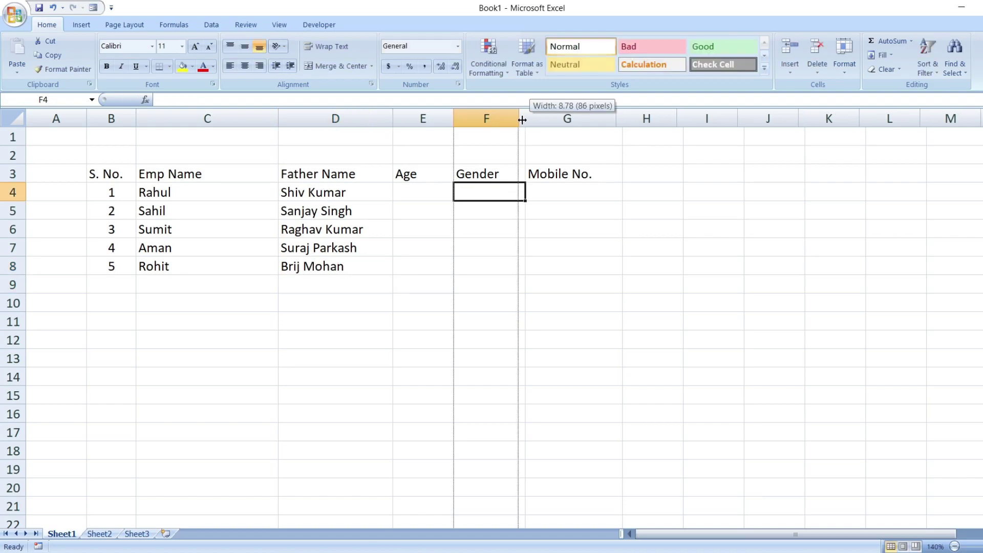
{"action": "left_click_drag", "start_coordinate": [103, 173], "coordinate": [579, 170]}
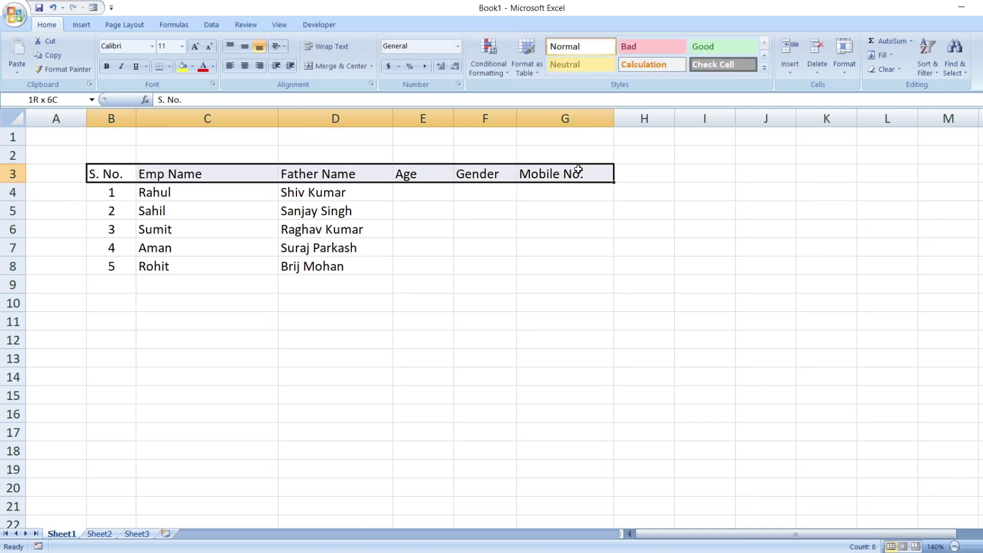
{"action": "left_click", "coordinate": [107, 66]}
{"action": "left_click", "coordinate": [245, 66]}
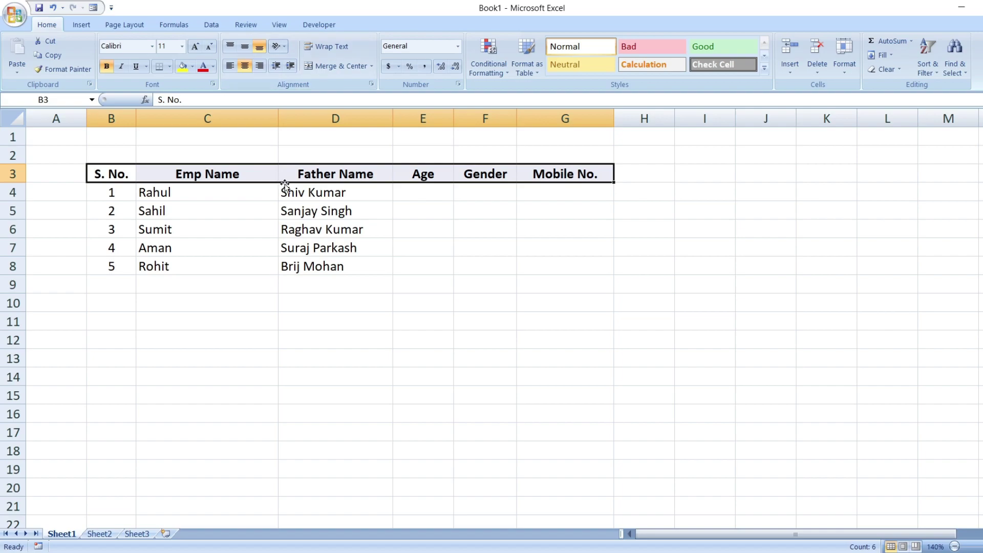
Widen the Mobile No. column and enter each employee's mobile number in G4:G8
{"action": "left_click_drag", "start_coordinate": [618, 110], "coordinate": [633, 110]}
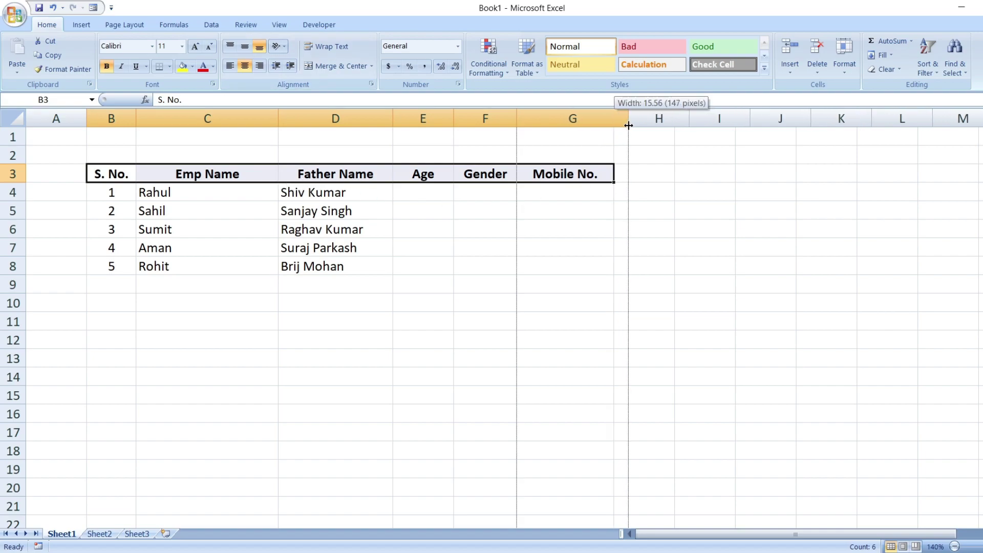
{"action": "left_click", "coordinate": [587, 192]}
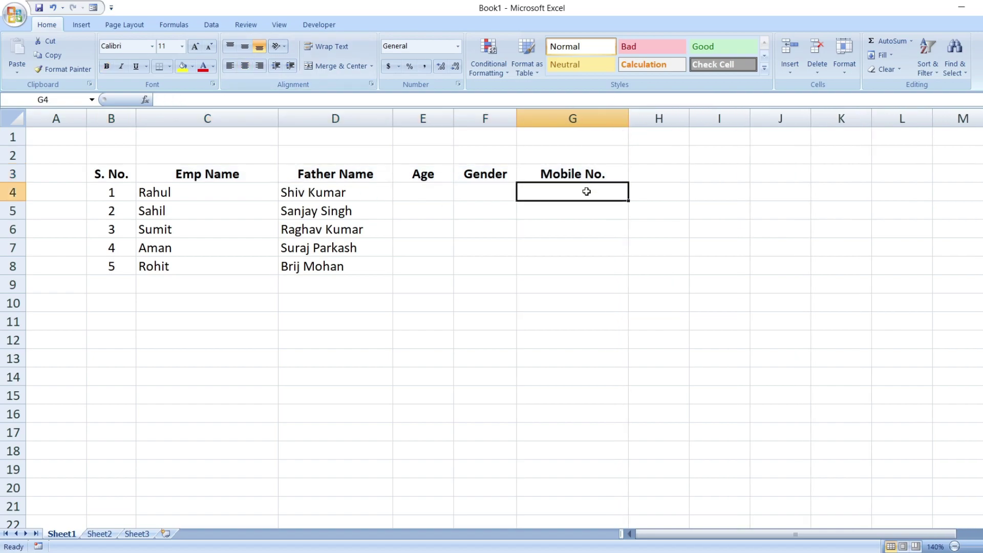
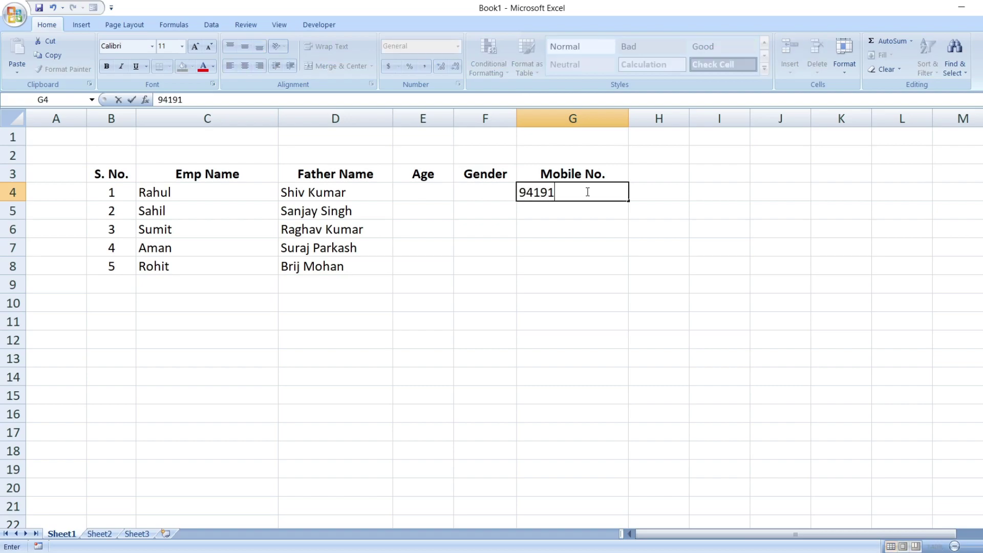
{"action": "key", "text": "Return"}
{"action": "type", "text": "985"}
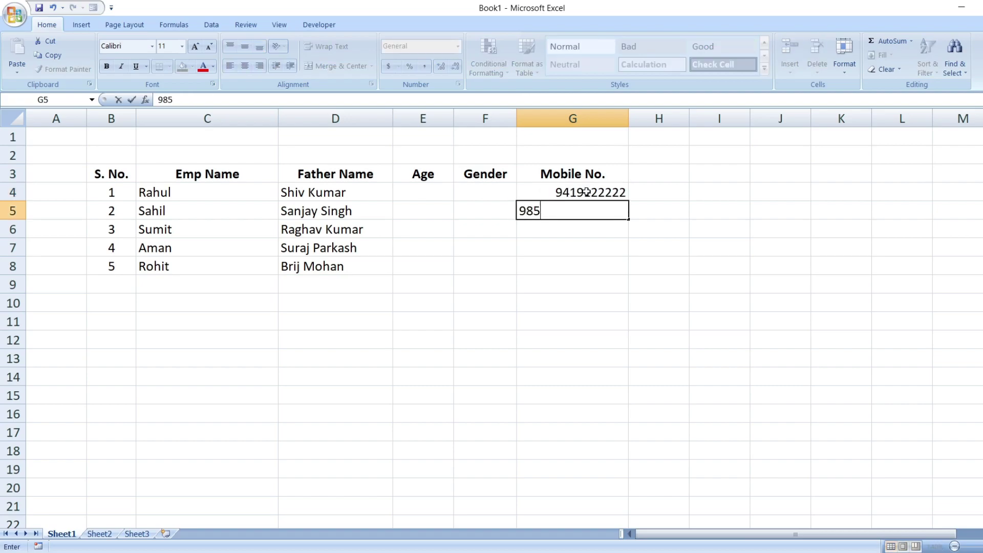
{"action": "type", "text": "8xzzxxzzxxz"}
{"action": "key", "text": "Return"}
{"action": "type", "text": "9149xxxxx"}
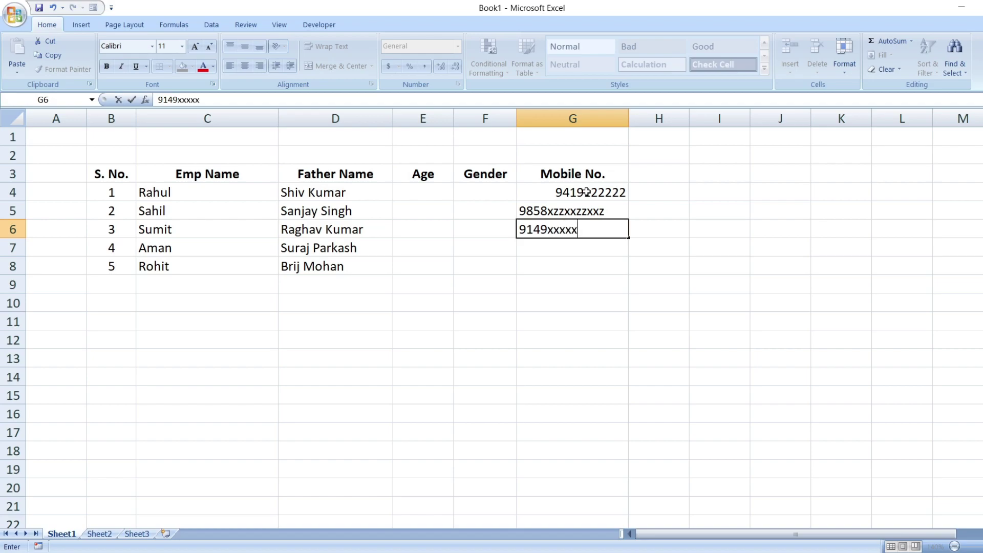
{"action": "type", "text": "xxx"}
{"action": "key", "text": "BackSpace"}
{"action": "key", "text": "BackSpace"}
{"action": "key", "text": "Return"}
{"action": "type", "text": "9858"}
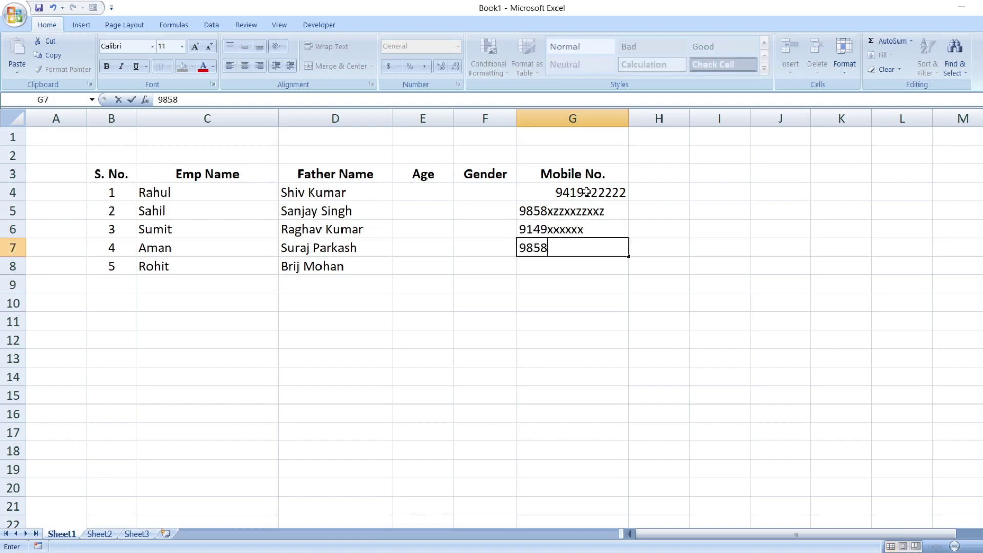
{"action": "type", "text": "122xxx"}
{"action": "key", "text": "Return"}
{"action": "type", "text": "94191xxxxx"}
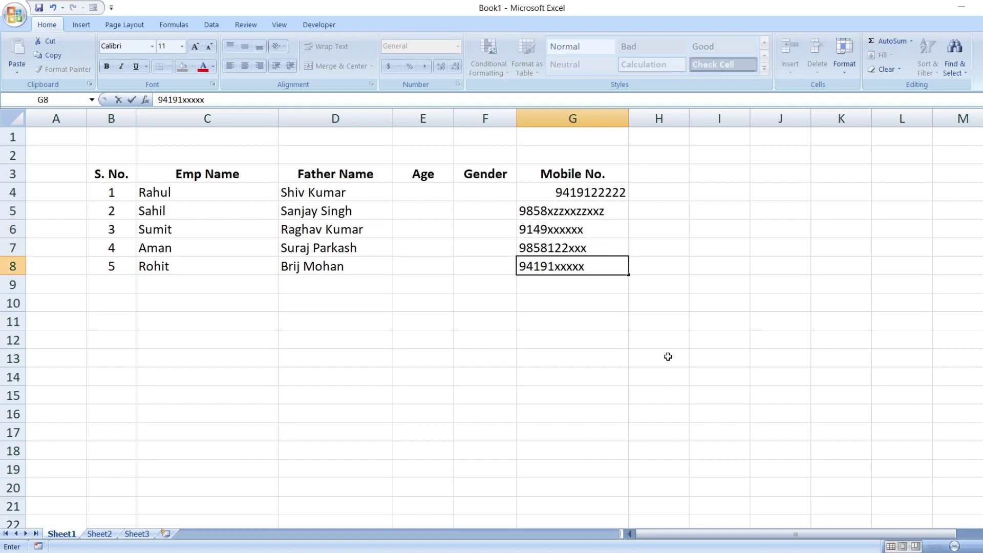
Right-align the mobile numbers in G4:G8 and remove the extra characters from G5
{"action": "left_click_drag", "start_coordinate": [579, 193], "coordinate": [583, 264]}
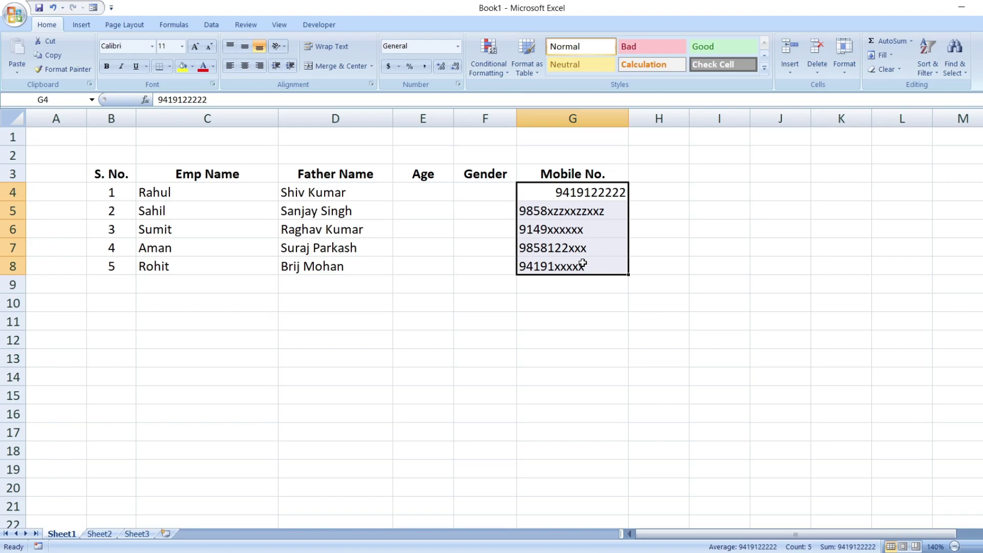
{"action": "left_click", "coordinate": [259, 66]}
{"action": "left_click", "coordinate": [605, 212]}
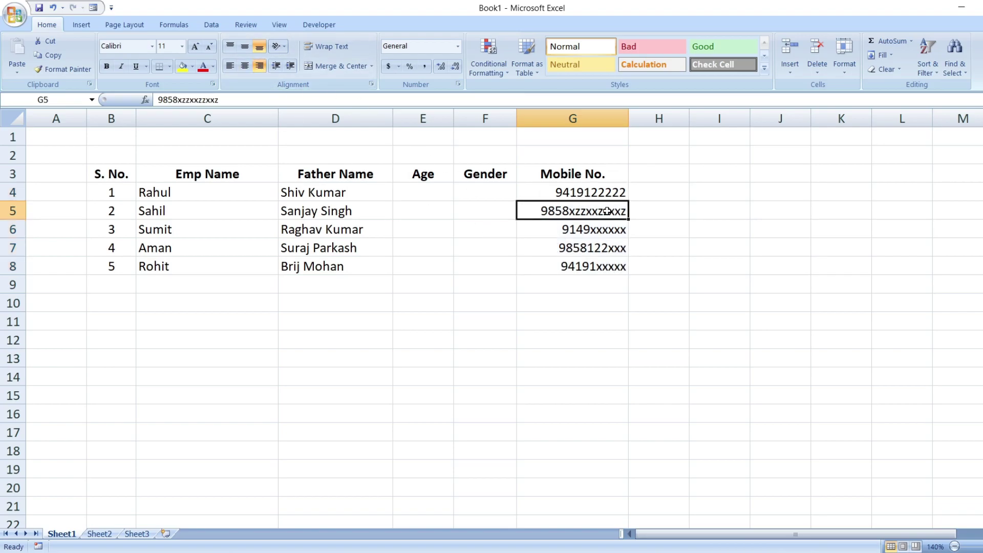
{"action": "double_click", "coordinate": [608, 211]}
{"action": "key", "text": "BackSpace"}
{"action": "key", "text": "BackSpace"}
{"action": "key", "text": "BackSpace"}
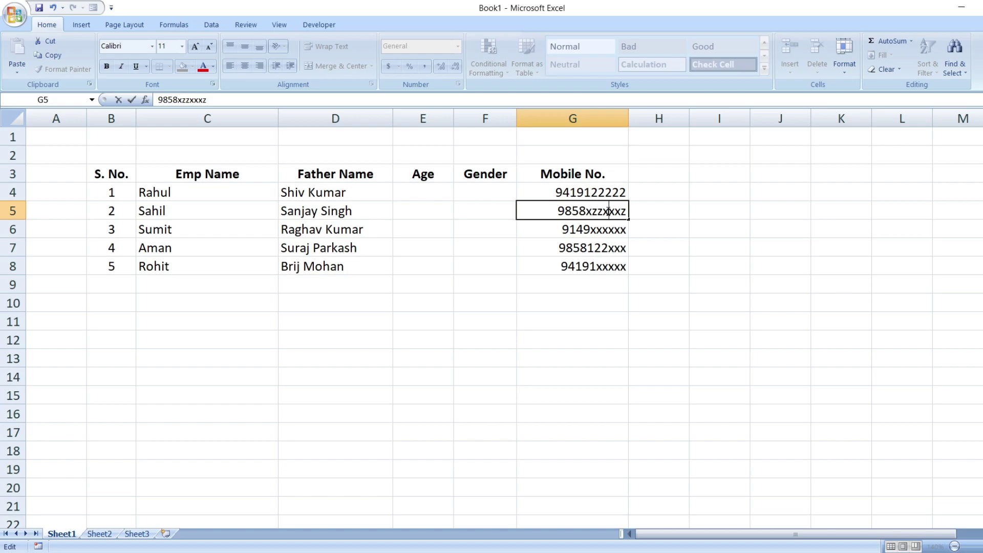
{"action": "left_click", "coordinate": [605, 248]}
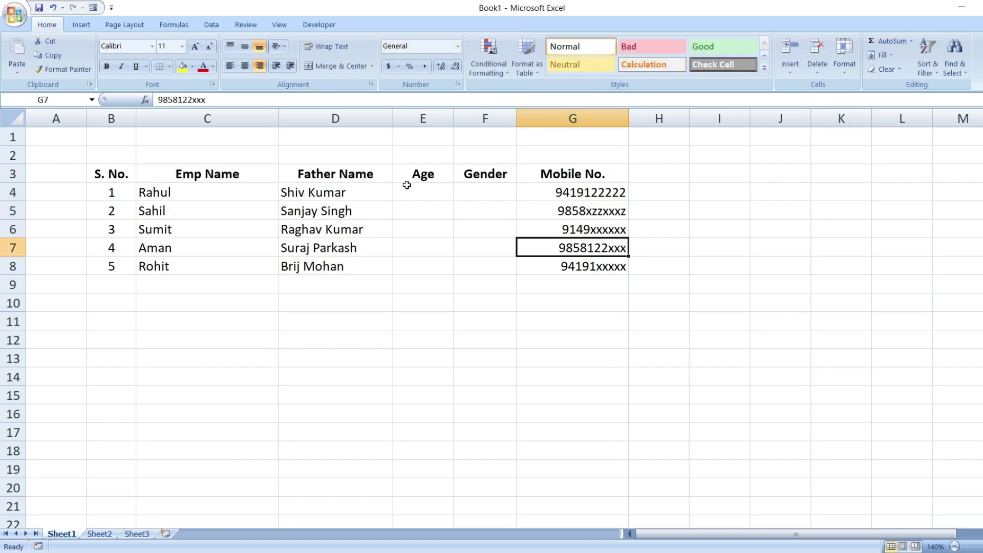
{"action": "left_click", "coordinate": [423, 187]}
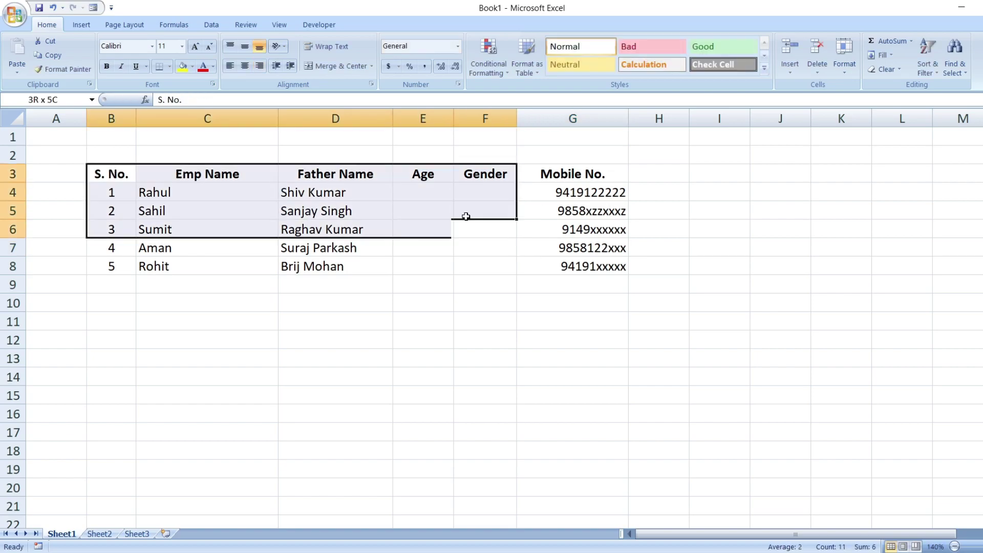
Fill header row B3:G3 yellow and employee rows B4:G8 light blue
{"action": "left_click_drag", "start_coordinate": [111, 174], "coordinate": [564, 177]}
{"action": "left_click", "coordinate": [182, 66]}
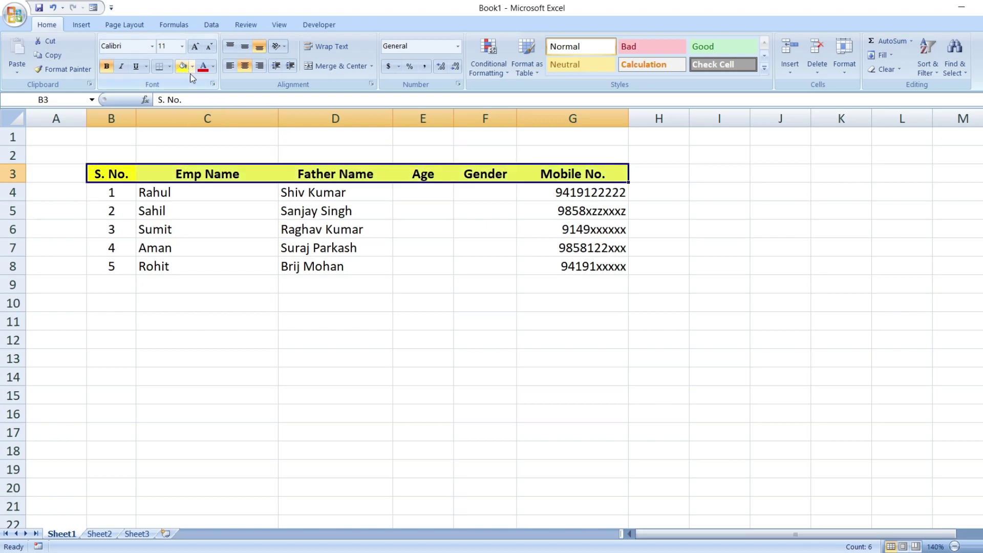
{"action": "left_click_drag", "start_coordinate": [123, 190], "coordinate": [592, 267]}
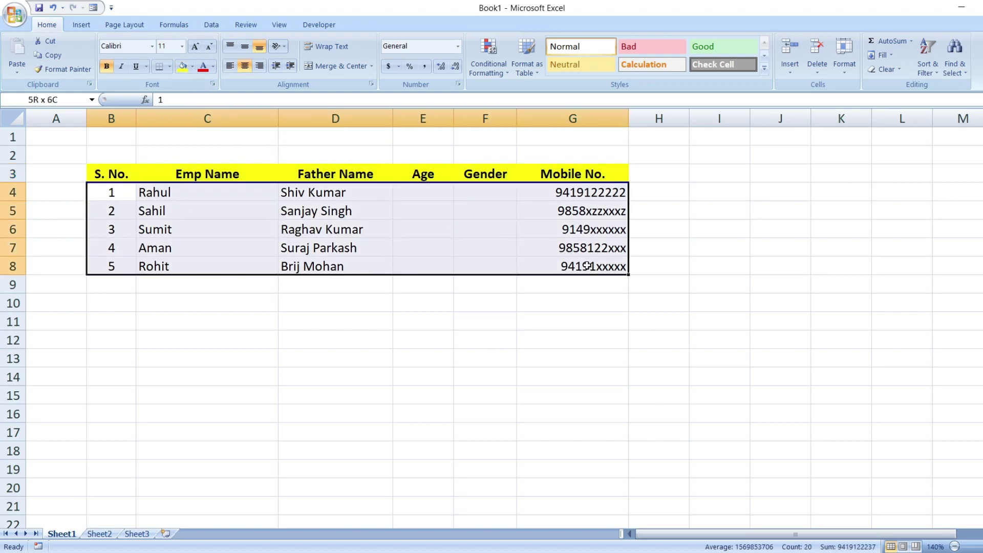
{"action": "left_click", "coordinate": [194, 66]}
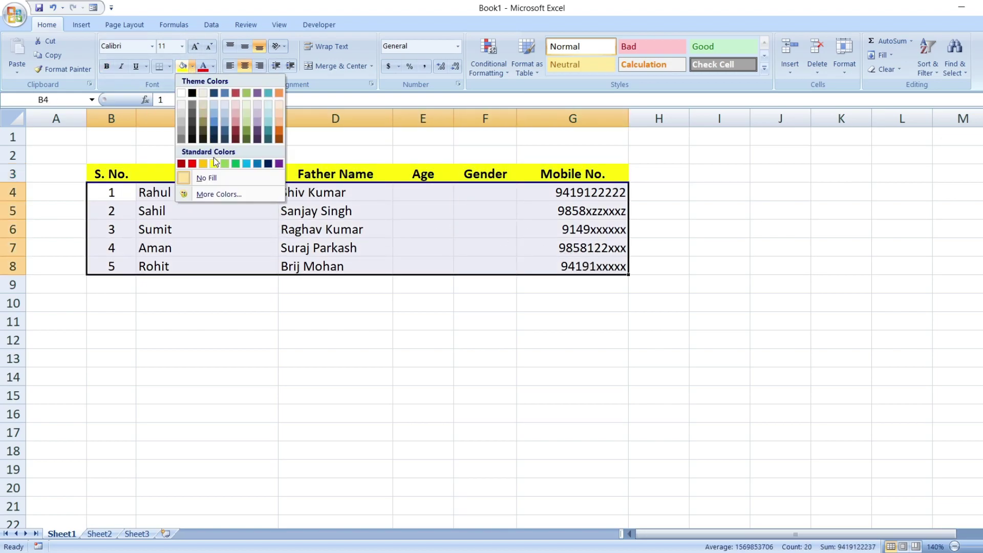
{"action": "left_click", "coordinate": [225, 103]}
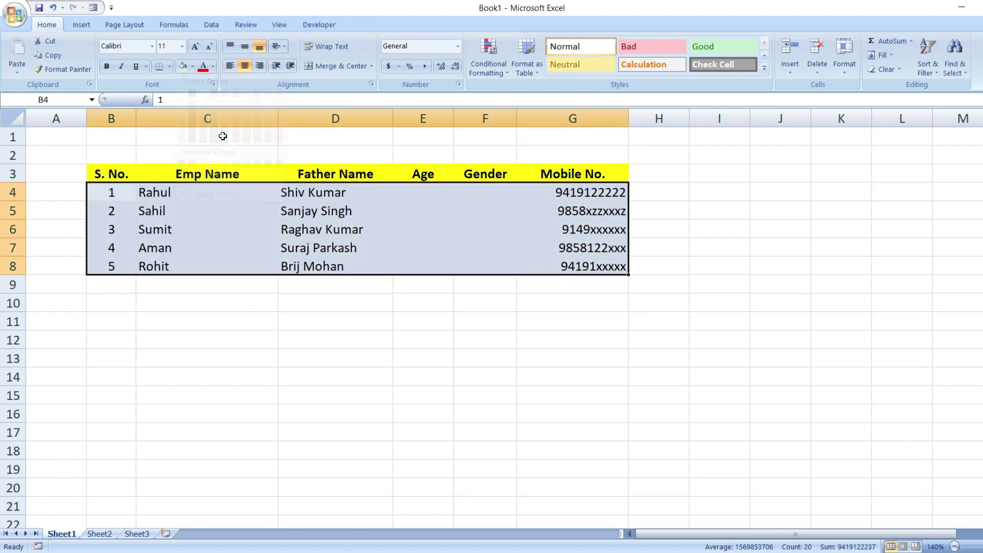
Apply All Borders to the whole table B3:G8
{"action": "left_click_drag", "start_coordinate": [118, 170], "coordinate": [592, 269]}
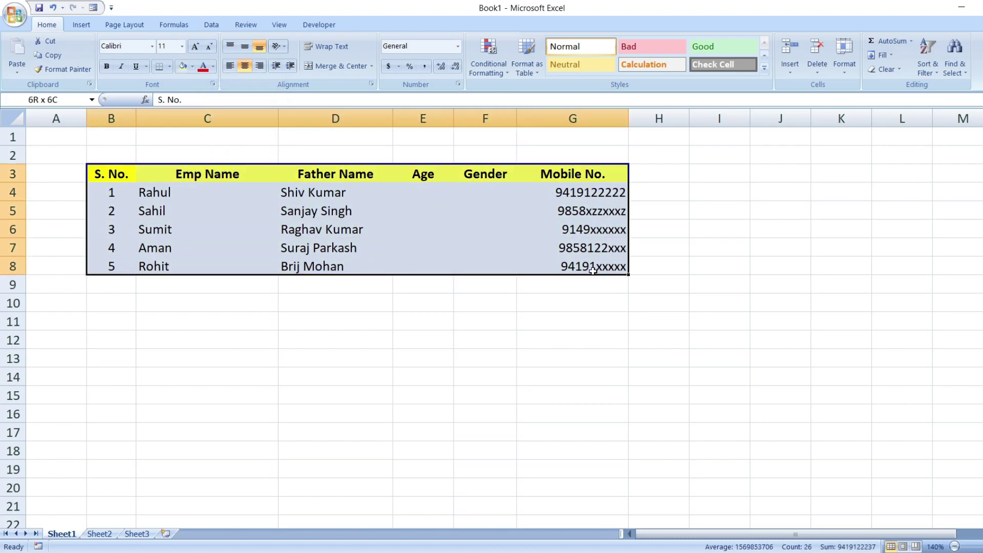
{"action": "left_click", "coordinate": [169, 67]}
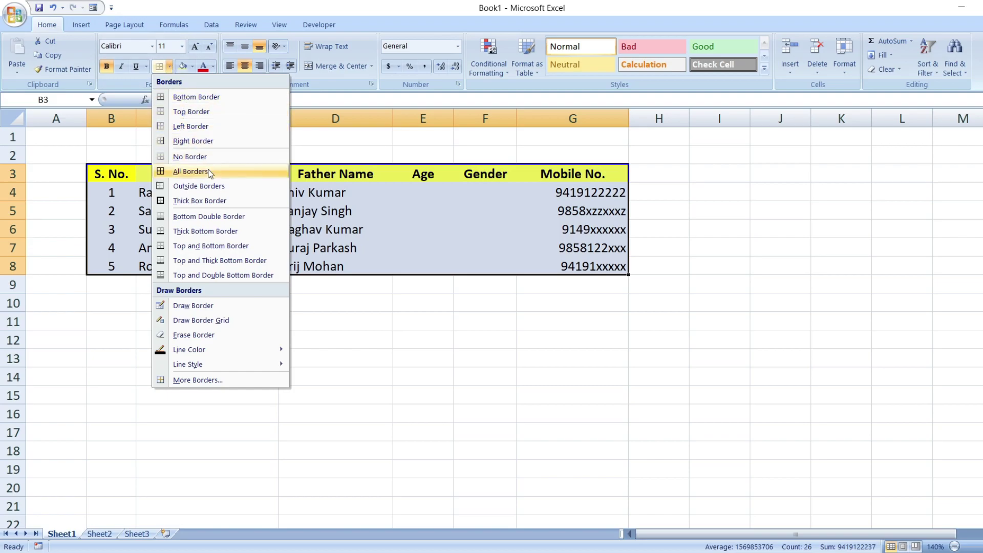
{"action": "left_click", "coordinate": [180, 169]}
{"action": "scroll", "coordinate": [436, 361], "scroll_direction": "up", "scroll_amount": 4}
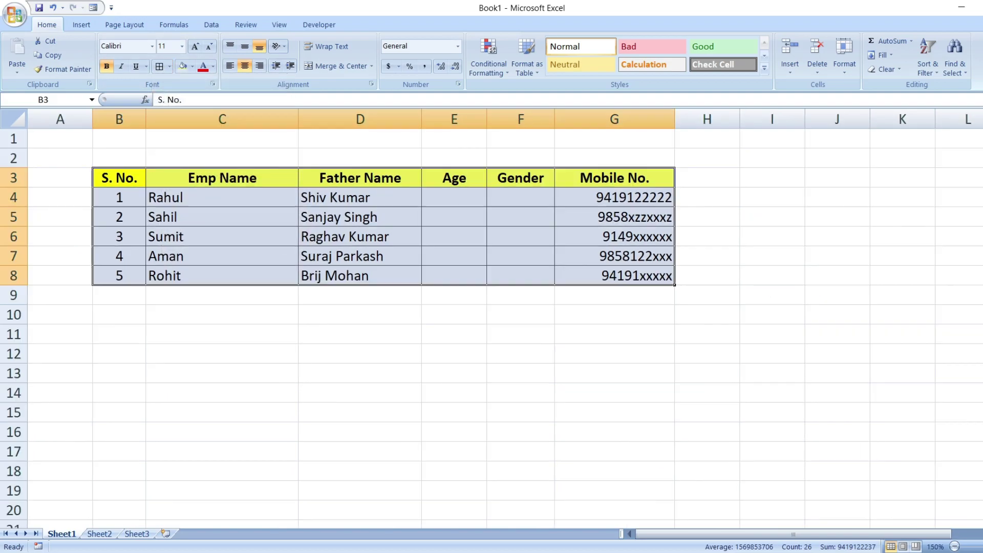
{"action": "left_click", "coordinate": [436, 361]}
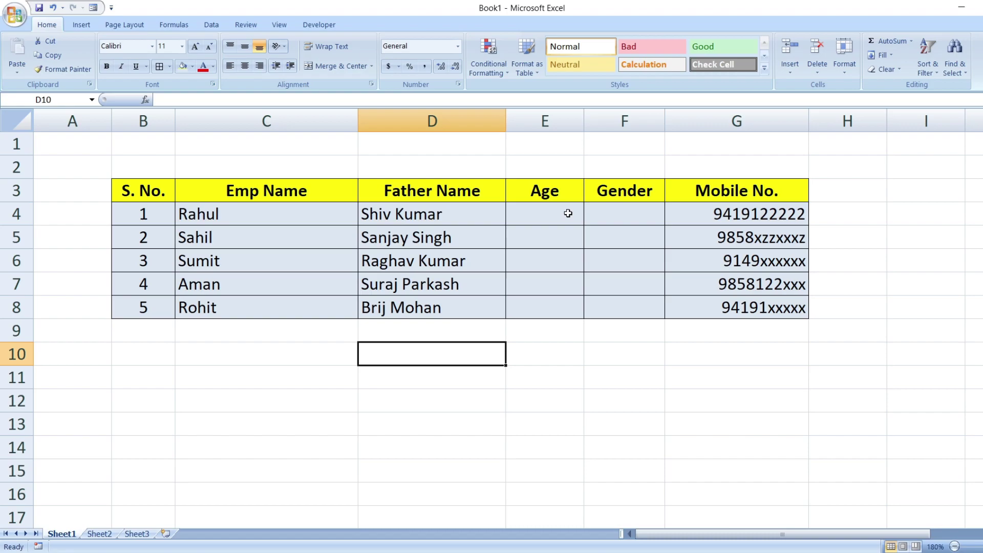
{"action": "left_click_drag", "start_coordinate": [564, 215], "coordinate": [547, 307]}
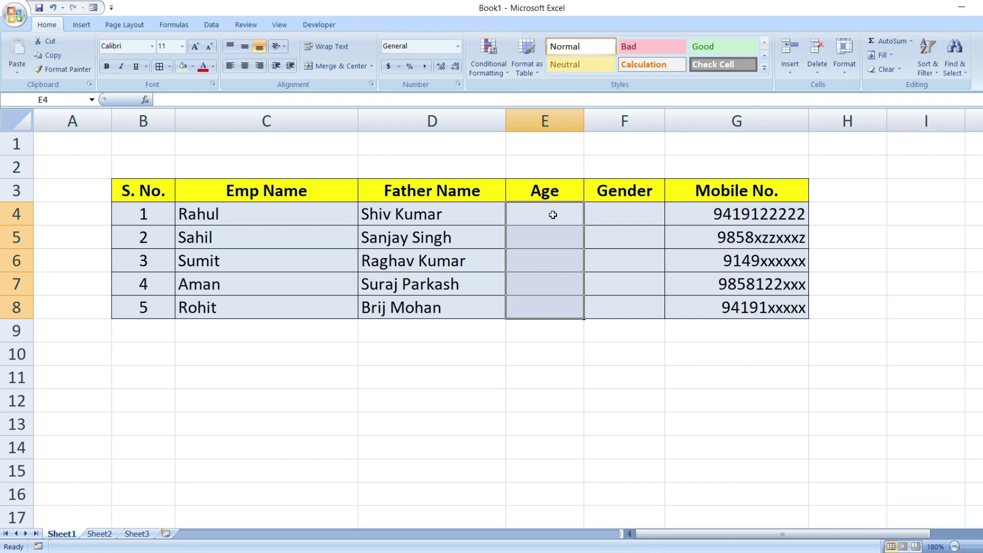
{"action": "left_click", "coordinate": [552, 190]}
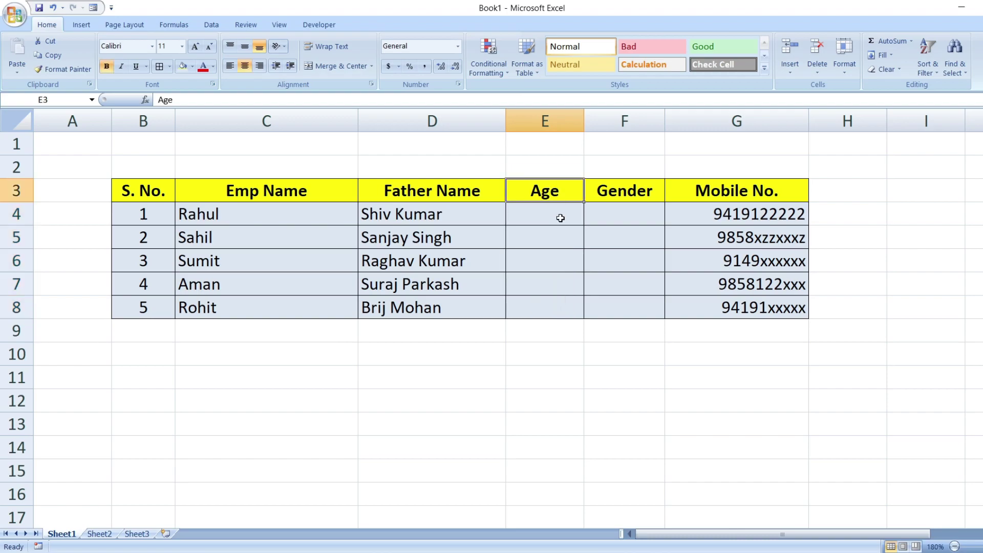
{"action": "left_click", "coordinate": [561, 218]}
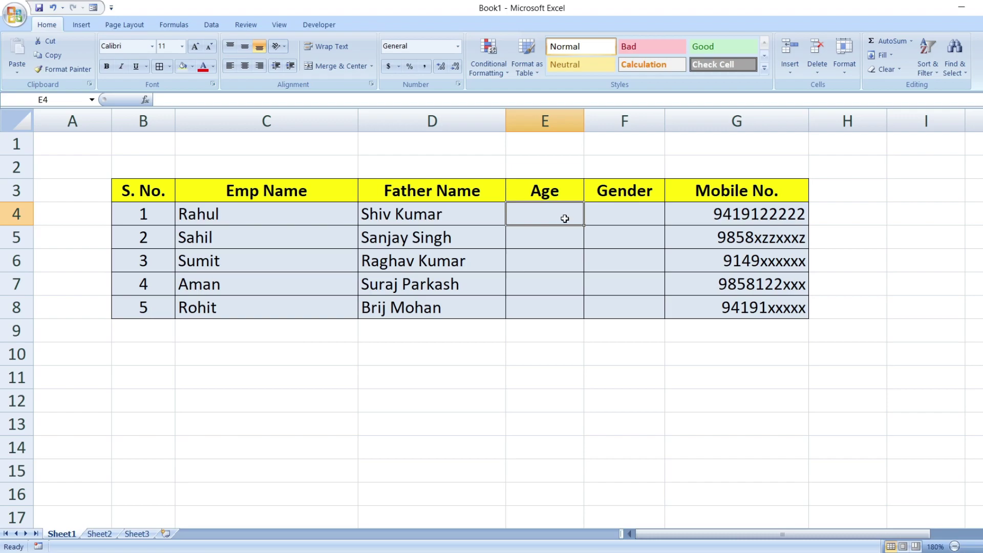
{"action": "left_click_drag", "start_coordinate": [561, 219], "coordinate": [564, 304]}
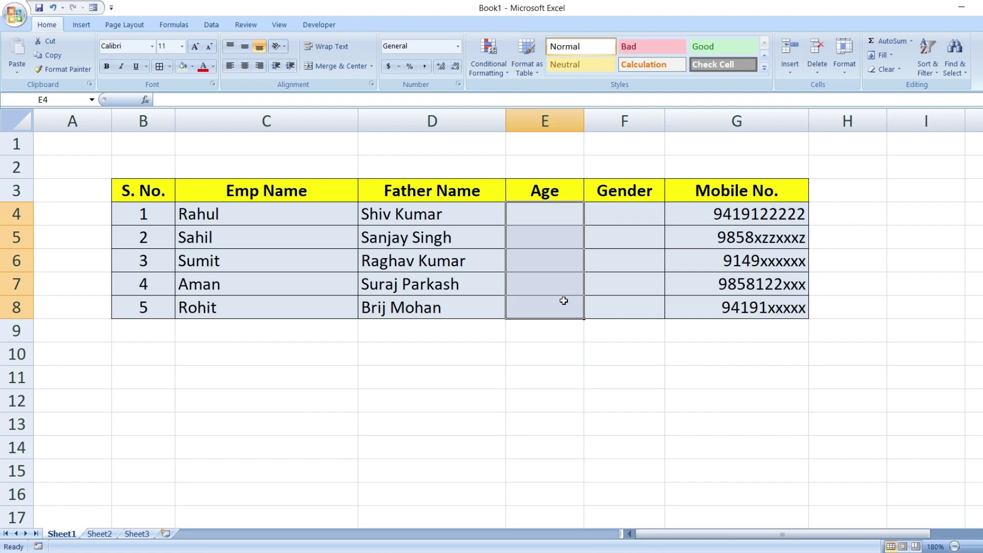
{"action": "left_click", "coordinate": [560, 214]}
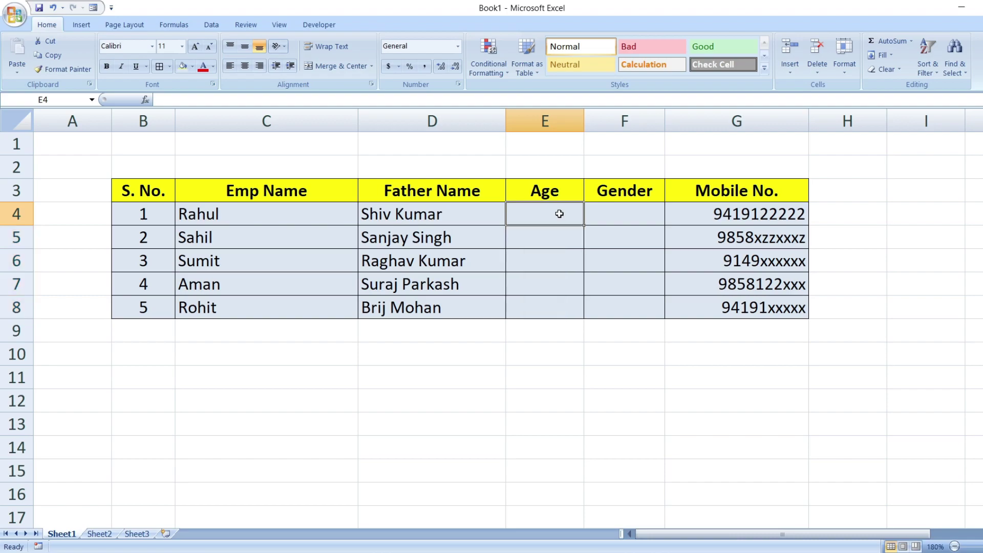
Enter trial ages 17, 66, 68 and 18 in E4:E7
{"action": "type", "text": "17"}
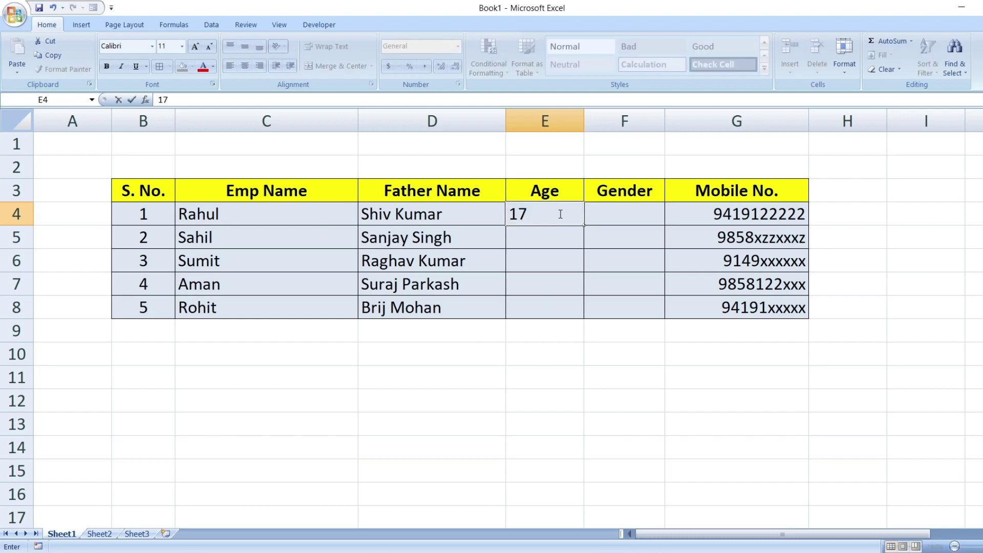
{"action": "key", "text": "Return"}
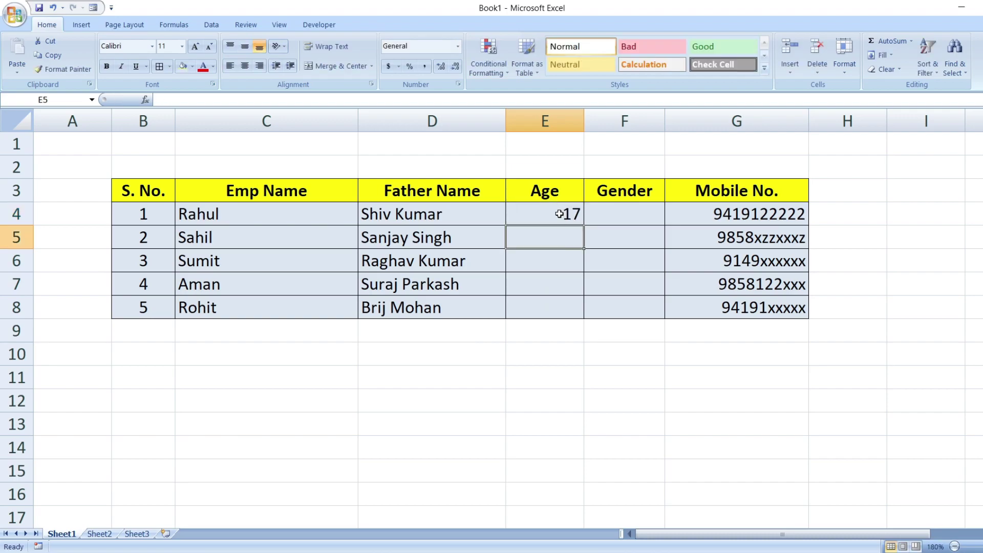
{"action": "type", "text": "66"}
{"action": "key", "text": "Return"}
{"action": "type", "text": "68"}
{"action": "key", "text": "Return"}
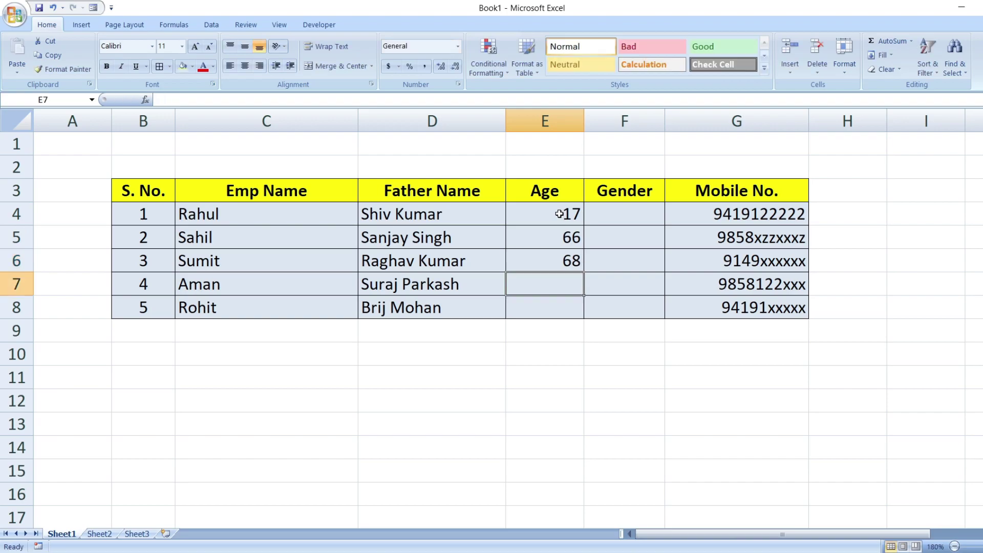
{"action": "type", "text": "1"}
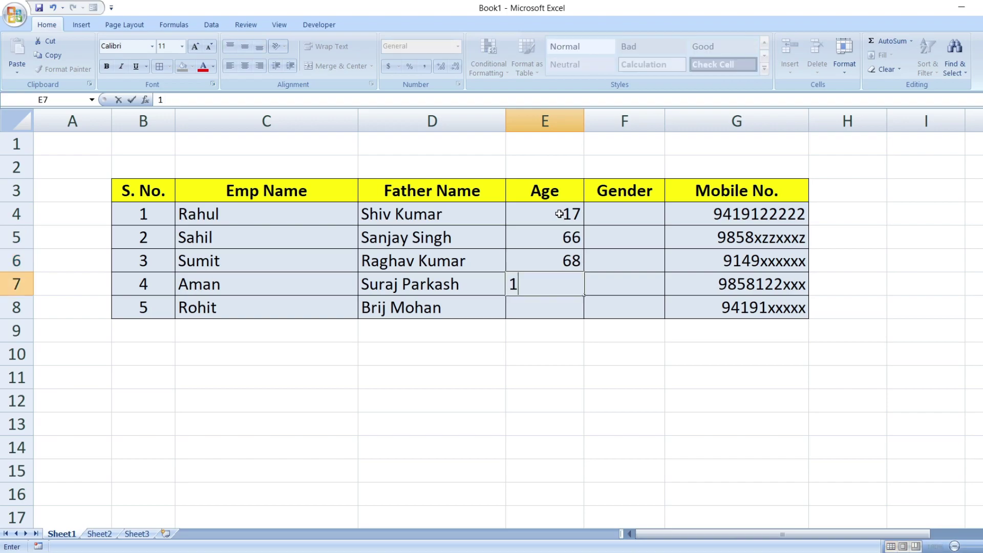
{"action": "key", "text": "Return"}
{"action": "key", "text": "Up"}
{"action": "type", "text": "18"}
{"action": "key", "text": "Return"}
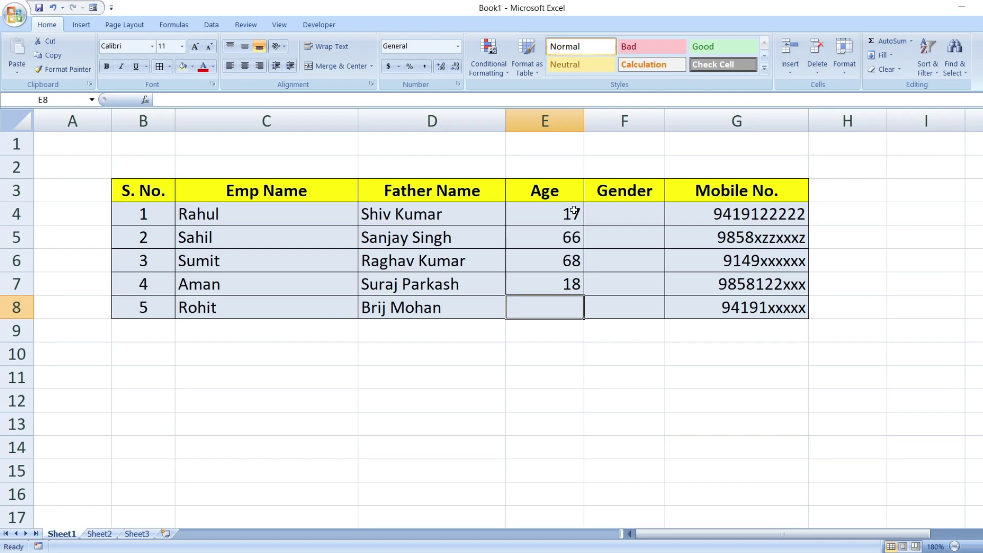
Delete the trial ages from E4:E8 and reselect the empty Age cells
{"action": "left_click_drag", "start_coordinate": [574, 210], "coordinate": [573, 304]}
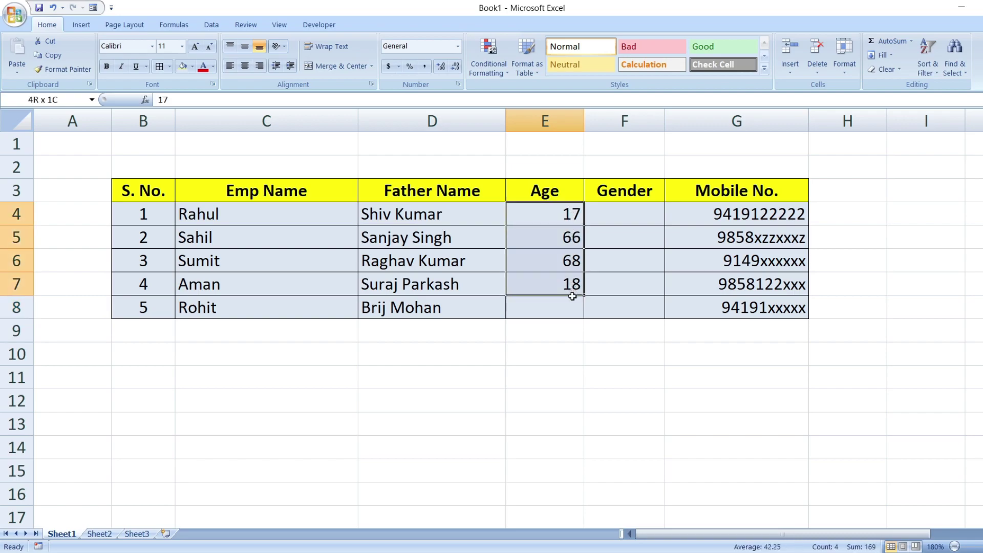
{"action": "key", "text": "Delete"}
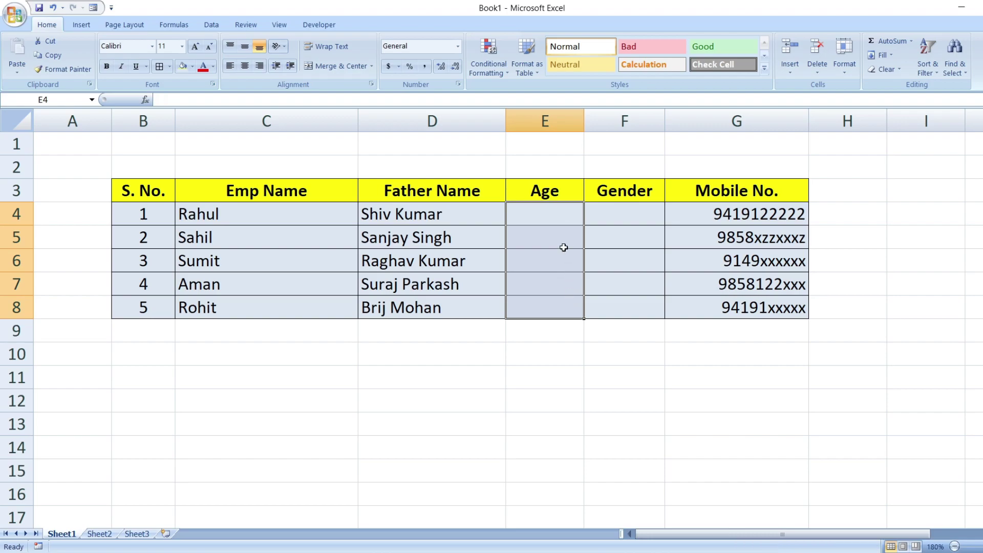
{"action": "left_click", "coordinate": [563, 223]}
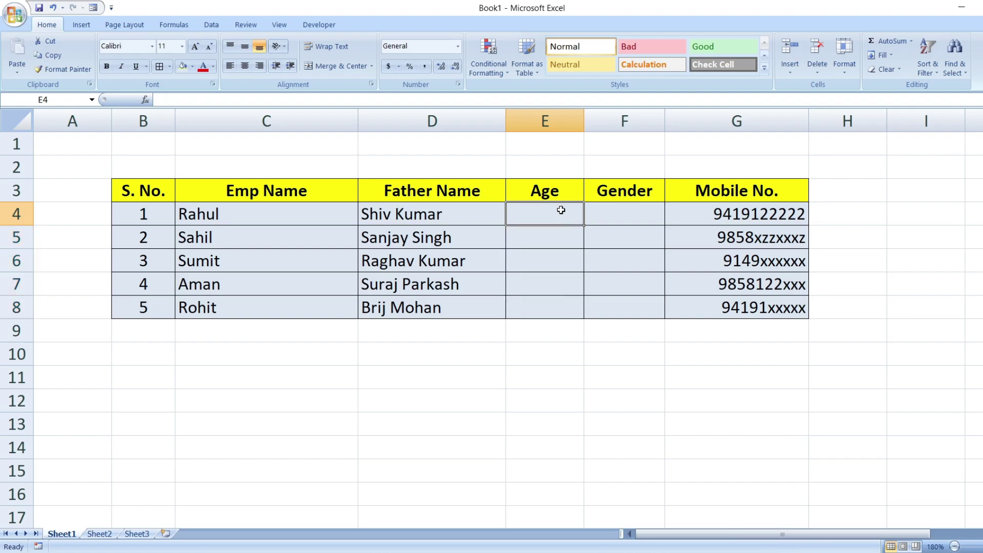
{"action": "left_click_drag", "start_coordinate": [561, 210], "coordinate": [567, 308]}
{"action": "left_click", "coordinate": [213, 25]}
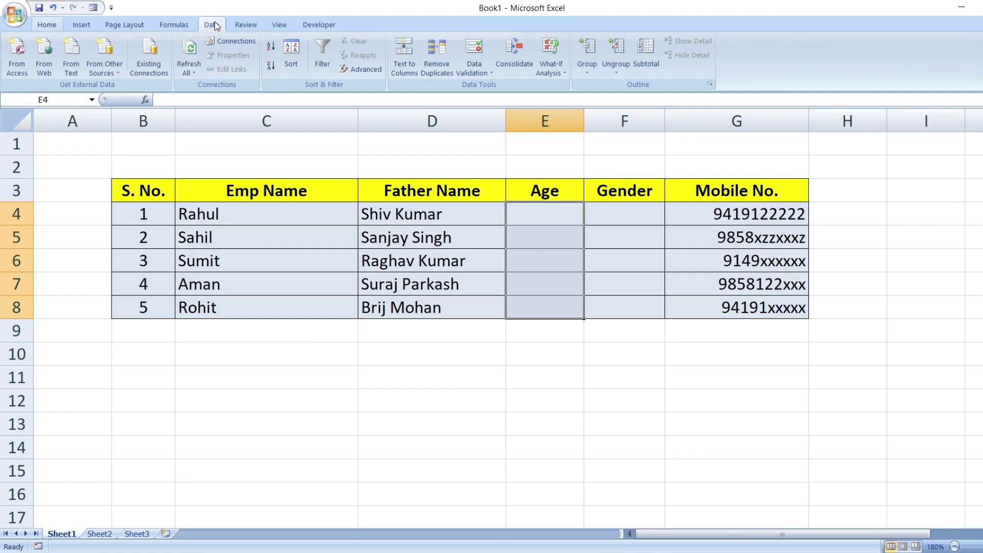
Add a Data Validation rule to E4:E8: whole number between minimum 18 and maximum 65
{"action": "left_click", "coordinate": [482, 75]}
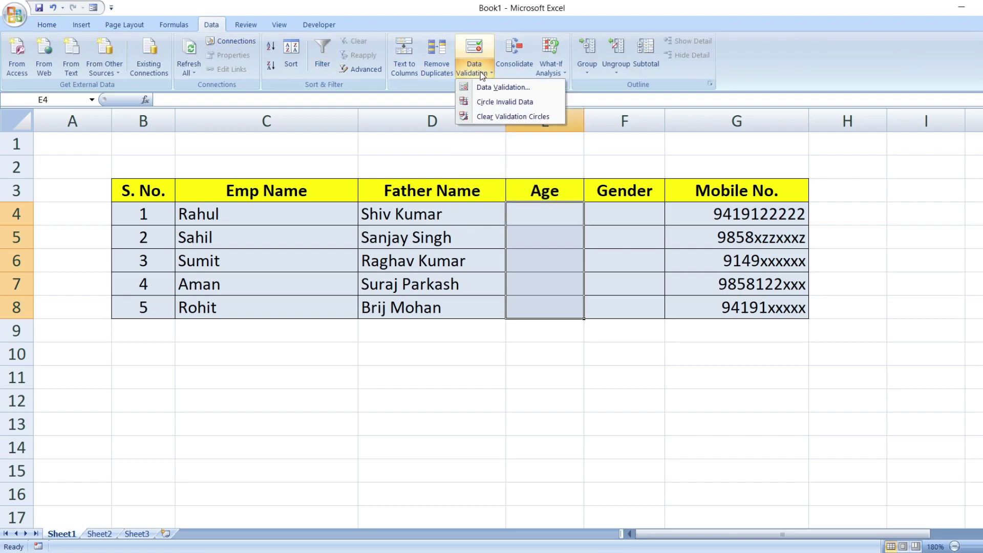
{"action": "left_click", "coordinate": [503, 88]}
{"action": "mouse_move", "coordinate": [689, 139]}
{"action": "left_mouse_down"}
{"action": "mouse_move", "coordinate": [347, 199]}
{"action": "mouse_move", "coordinate": [296, 193]}
{"action": "left_mouse_up"}
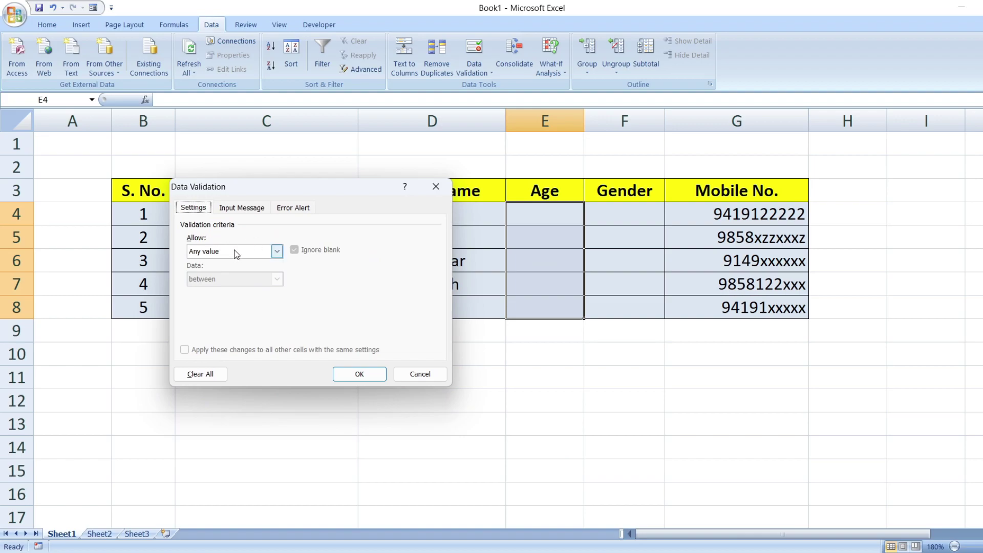
{"action": "left_click", "coordinate": [277, 251]}
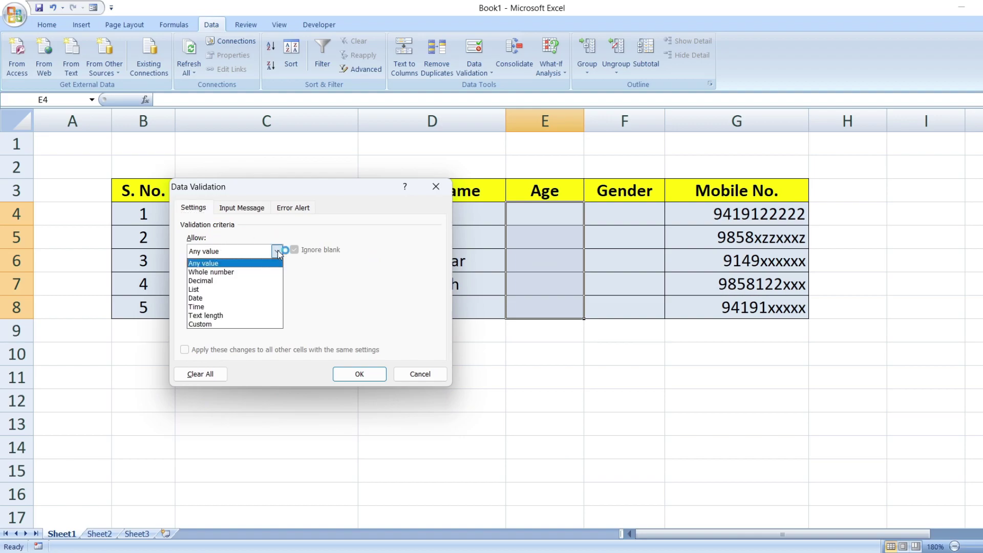
{"action": "left_click", "coordinate": [247, 272]}
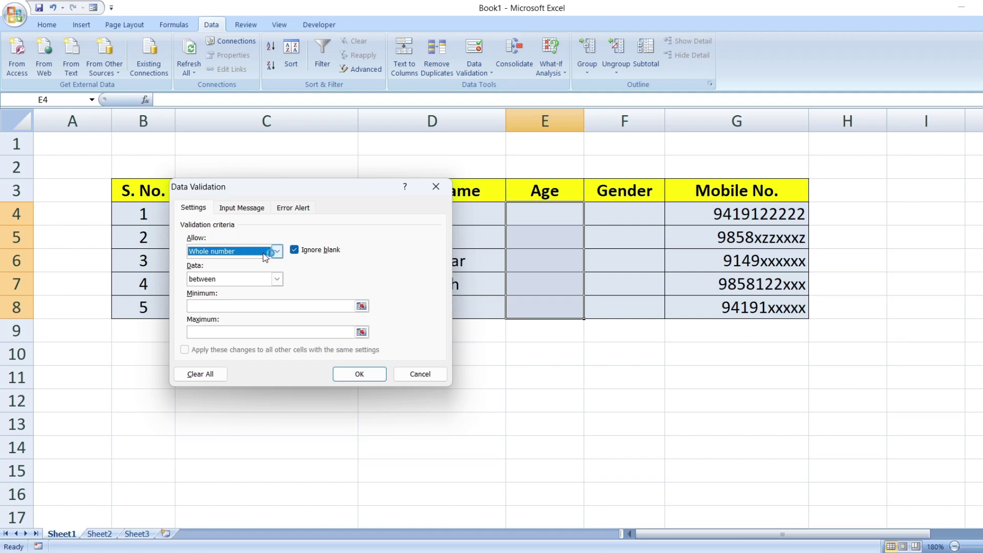
{"action": "left_click", "coordinate": [241, 281]}
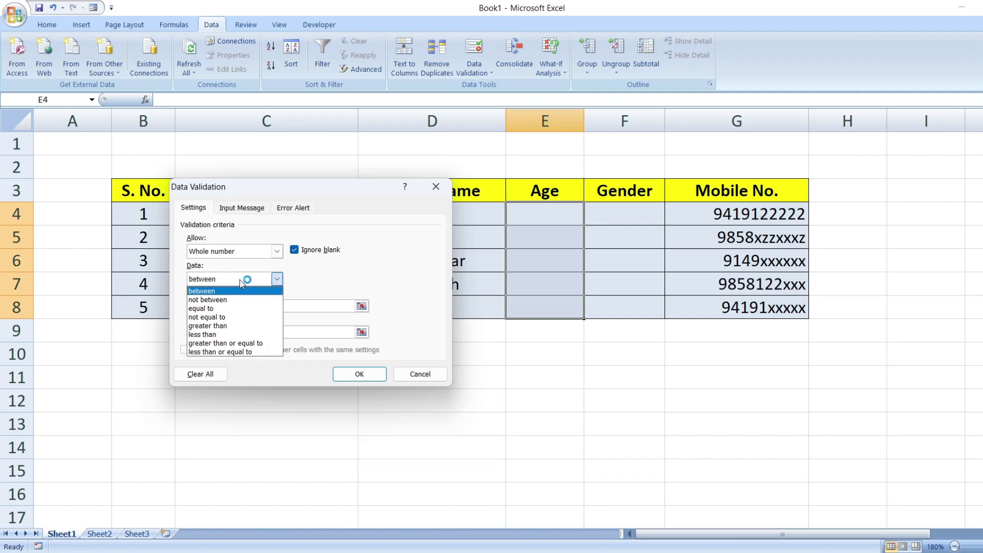
{"action": "left_click", "coordinate": [241, 280]}
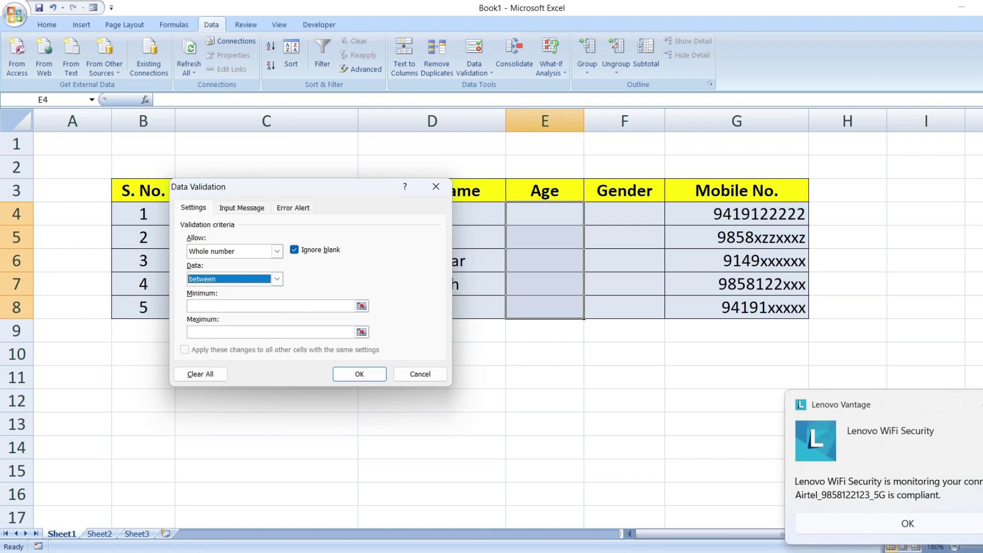
{"action": "left_click", "coordinate": [276, 280]}
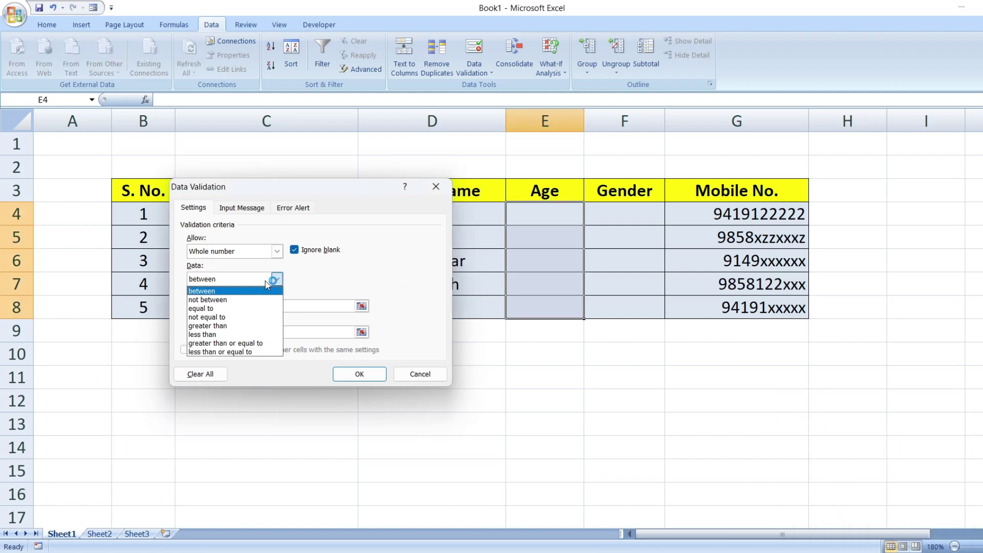
{"action": "left_click", "coordinate": [266, 280]}
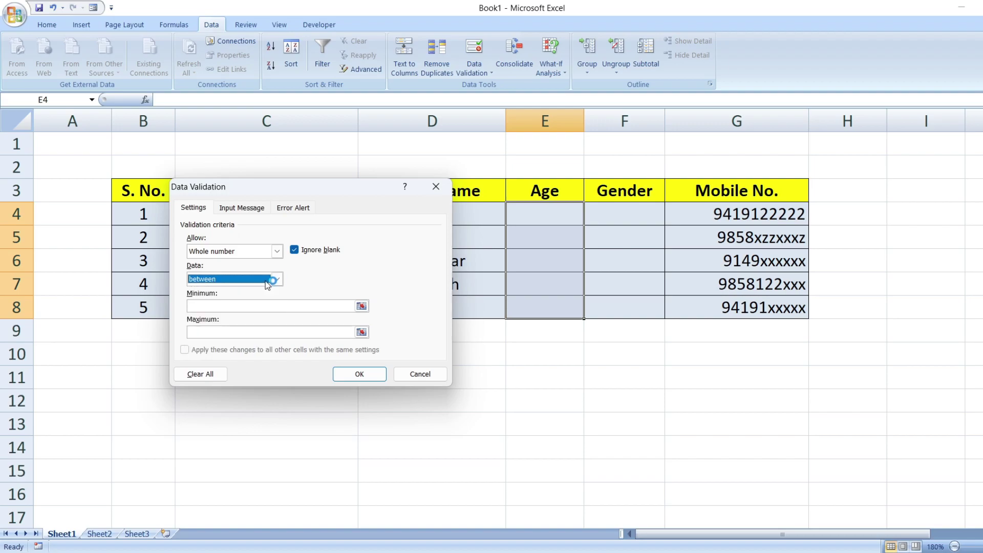
{"action": "left_click", "coordinate": [273, 308]}
{"action": "type", "text": "18"}
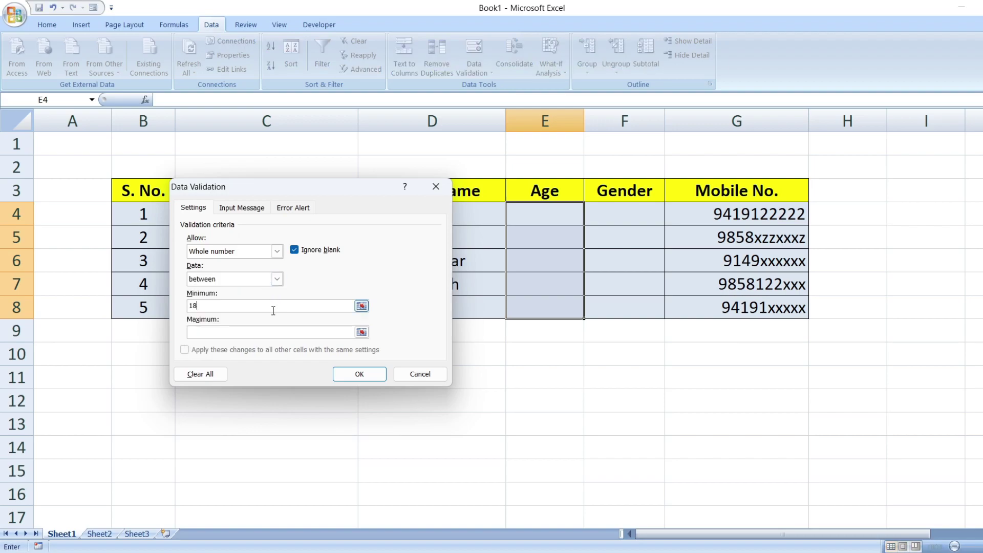
{"action": "left_click", "coordinate": [277, 331]}
{"action": "type", "text": "65"}
{"action": "left_click", "coordinate": [359, 374]}
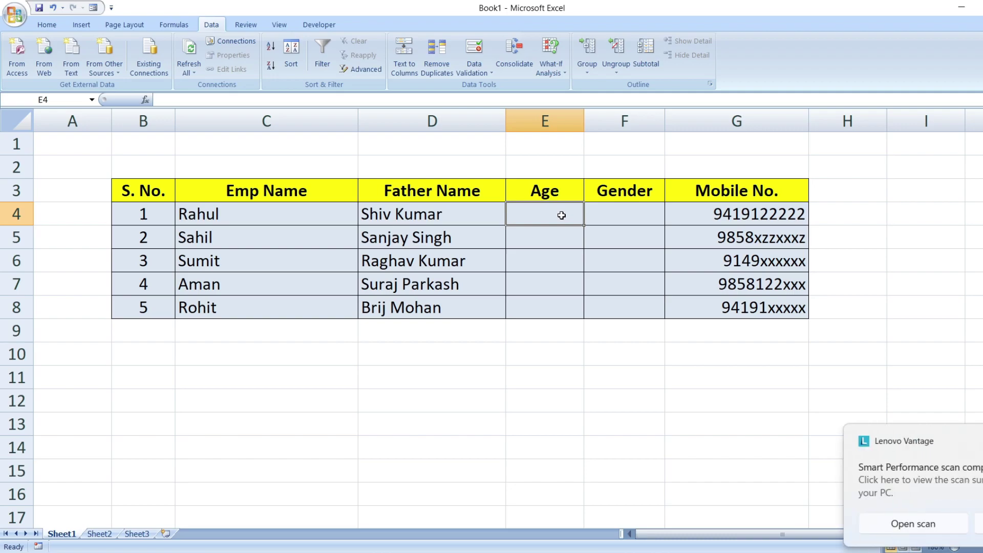
Enter ages 18 and 50 in E4:E5, then try 16 in E6 and retry after the rejection
{"action": "left_click", "coordinate": [977, 438]}
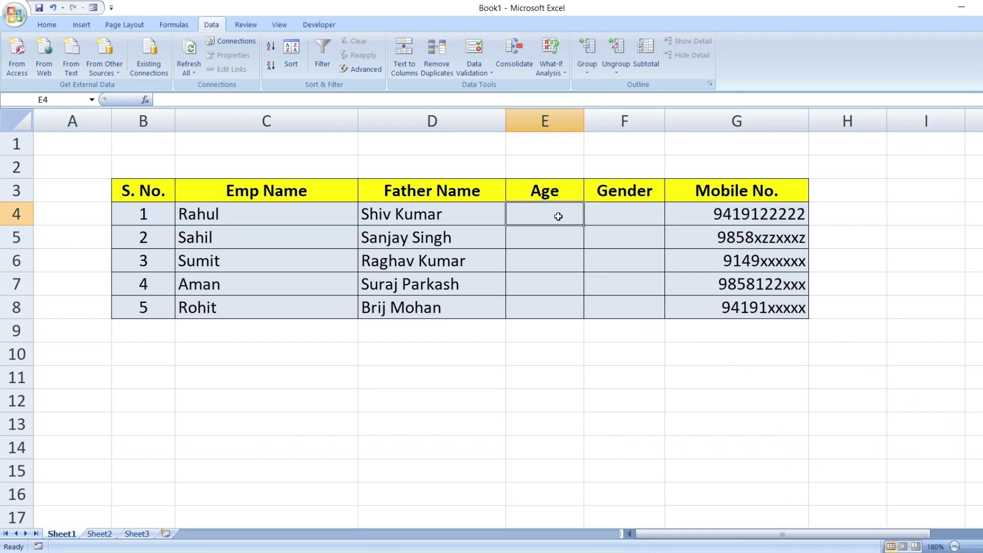
{"action": "type", "text": "18"}
{"action": "key", "text": "Return"}
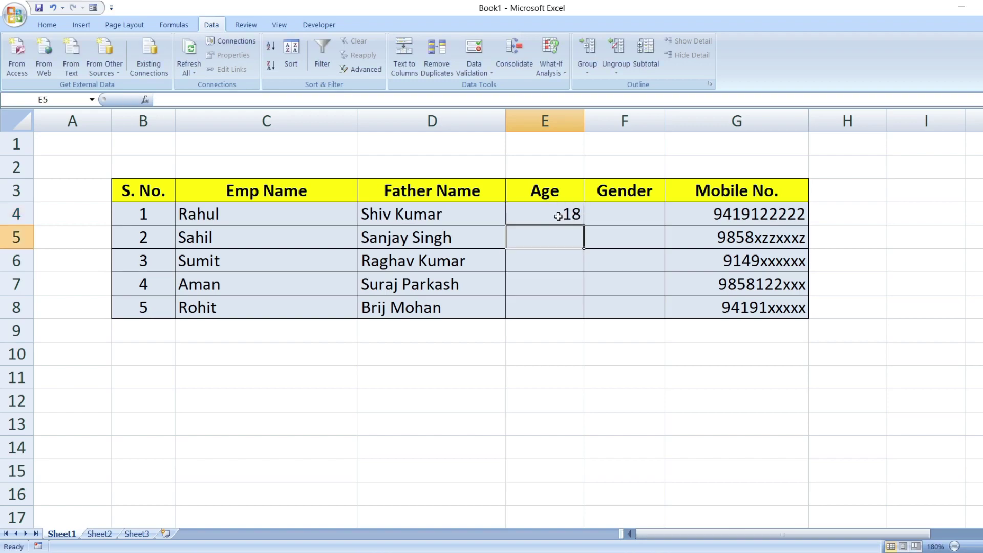
{"action": "type", "text": "50"}
{"action": "key", "text": "Return"}
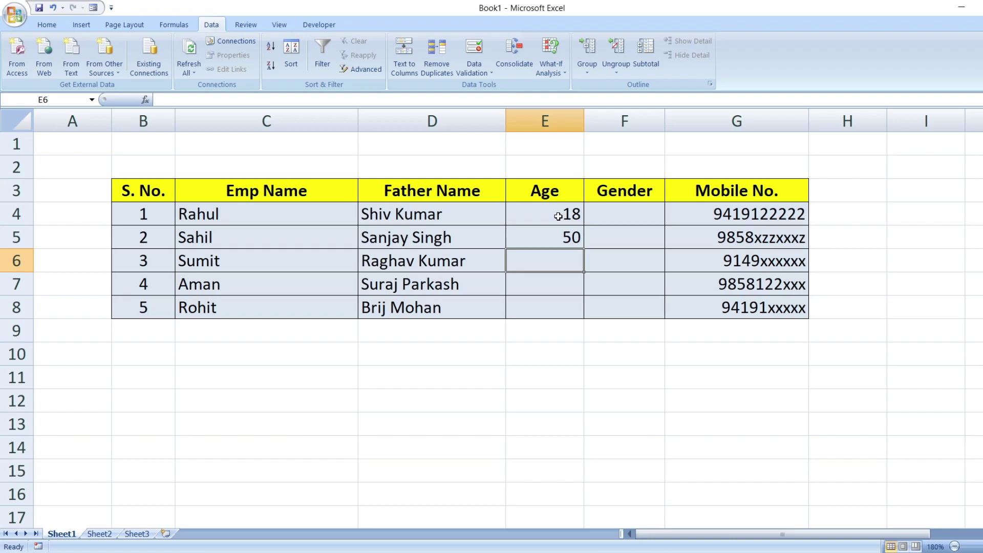
{"action": "type", "text": "16"}
{"action": "key", "text": "Return"}
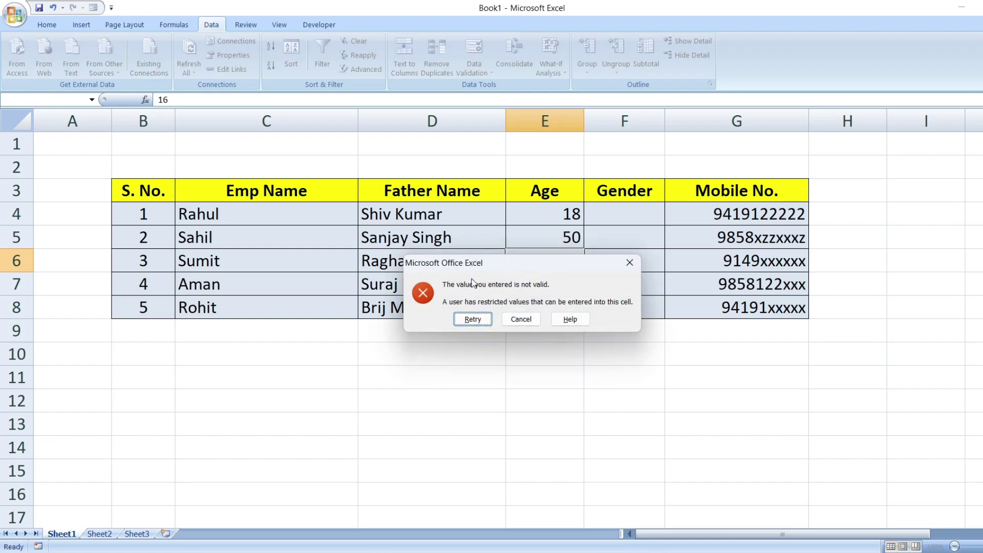
{"action": "left_click_drag", "start_coordinate": [481, 269], "coordinate": [478, 245]}
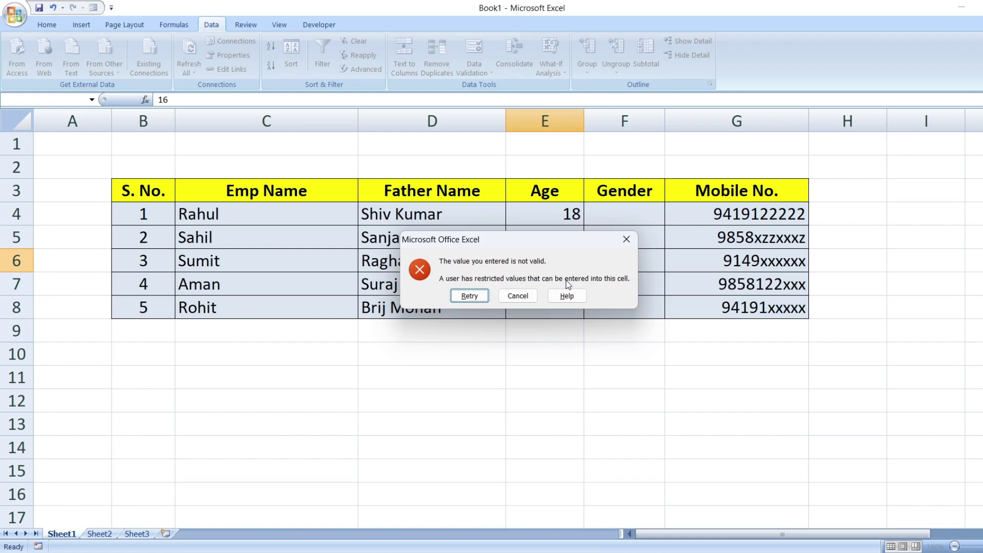
{"action": "left_click", "coordinate": [470, 297]}
Enter 25 and 65 in E6:E7, cancel the rejected 66, and select E4:E8
{"action": "type", "text": "2"}
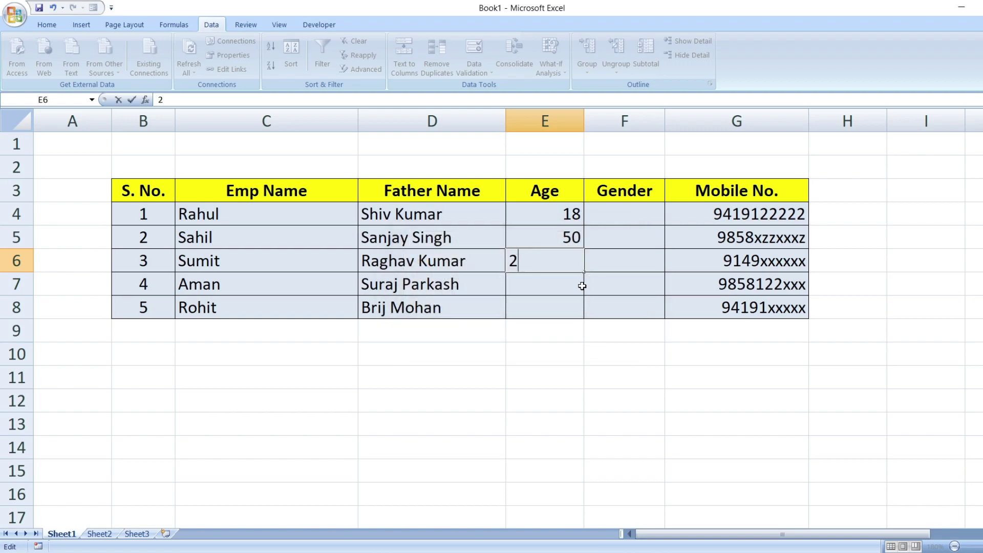
{"action": "type", "text": "5"}
{"action": "key", "text": "Return"}
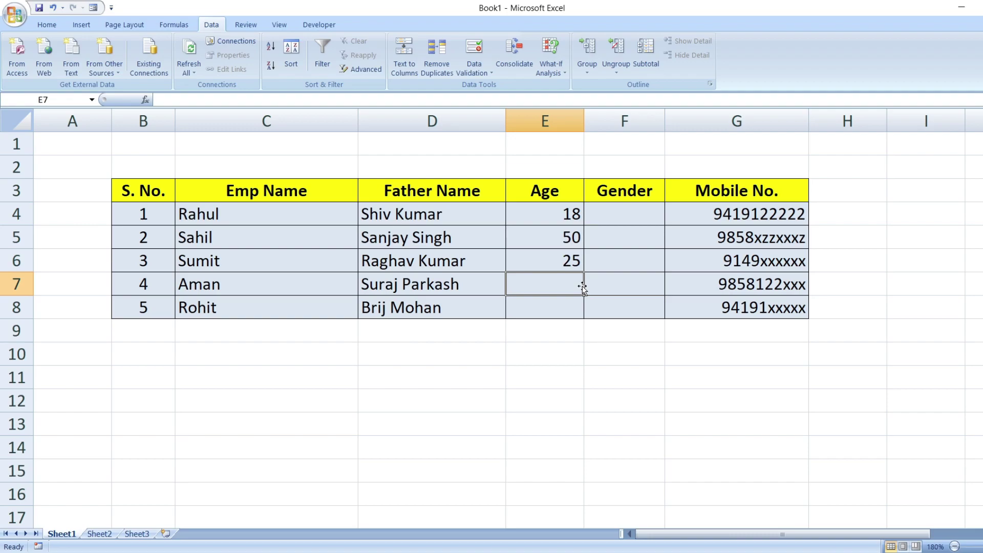
{"action": "type", "text": "65"}
{"action": "key", "text": "Return"}
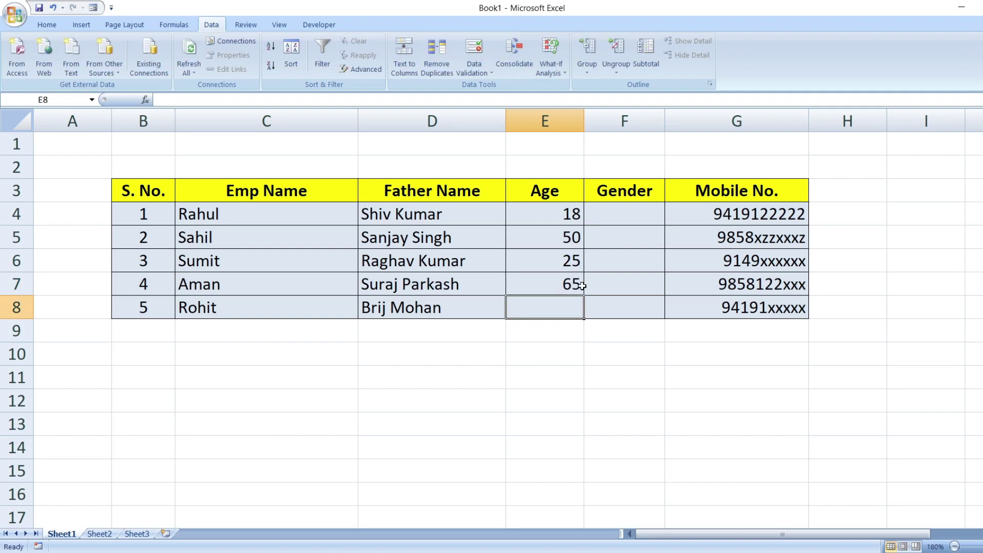
{"action": "type", "text": "66"}
{"action": "key", "text": "Return"}
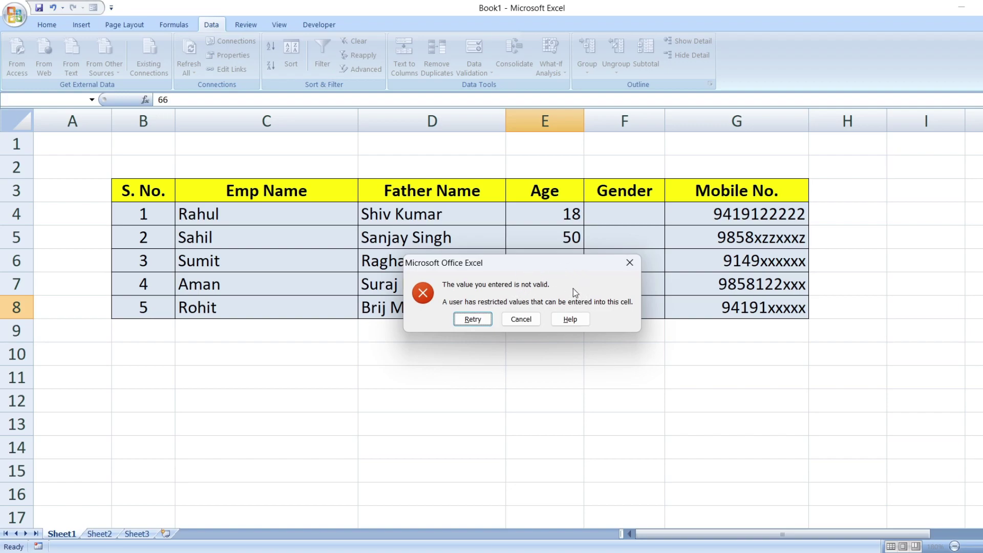
{"action": "left_click", "coordinate": [630, 263]}
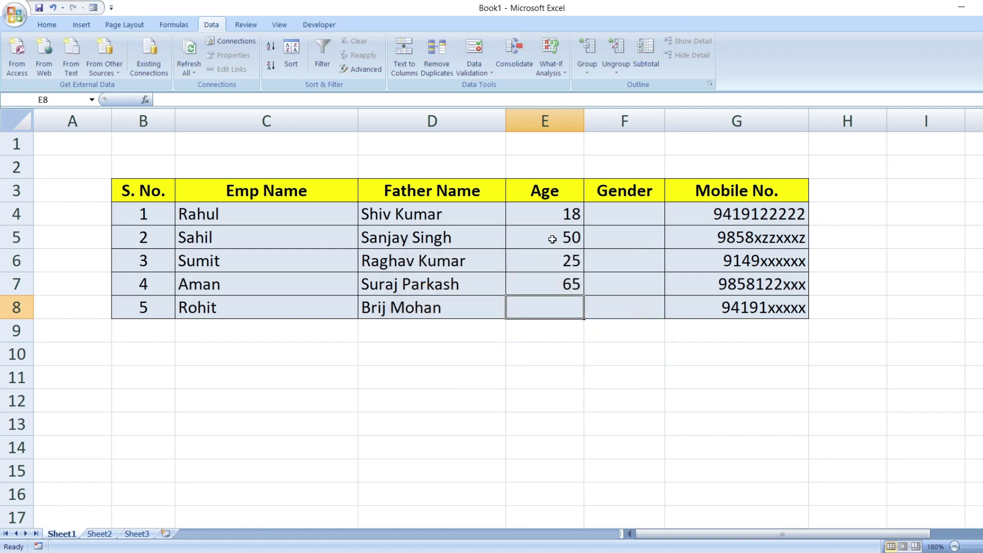
{"action": "left_click", "coordinate": [560, 218]}
{"action": "left_click_drag", "start_coordinate": [561, 219], "coordinate": [563, 306]}
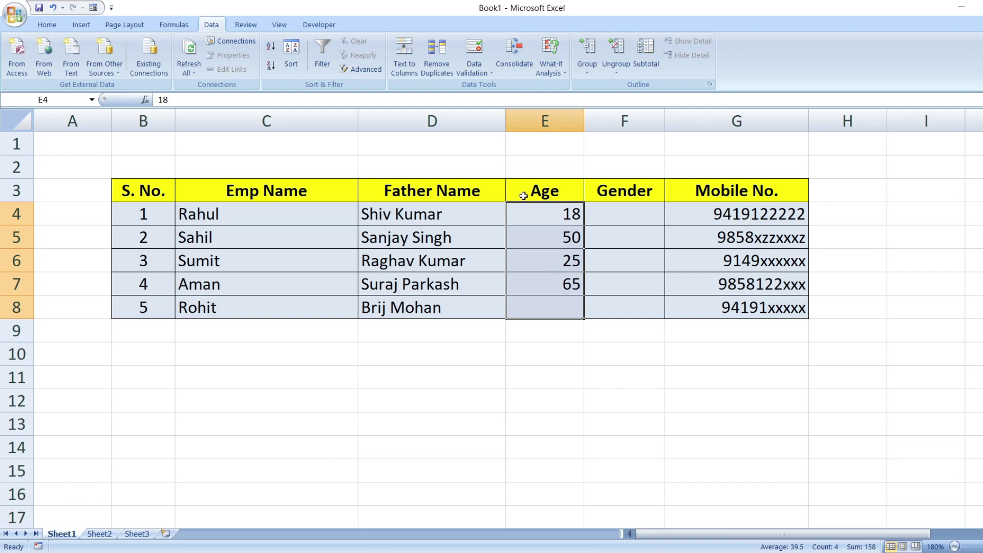
Select the Age cells E4:E8 and open their Data Validation settings
{"action": "left_click", "coordinate": [543, 215]}
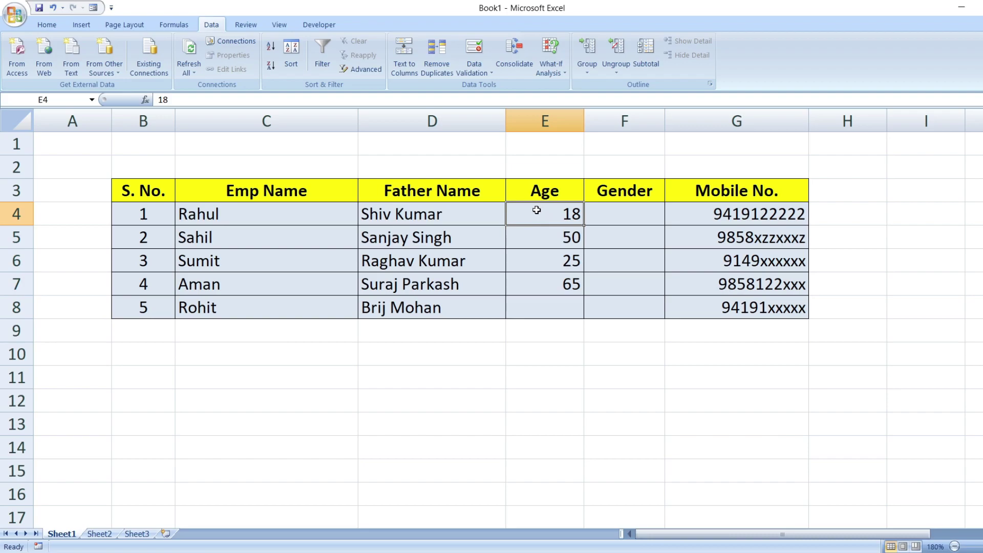
{"action": "left_click", "coordinate": [483, 76]}
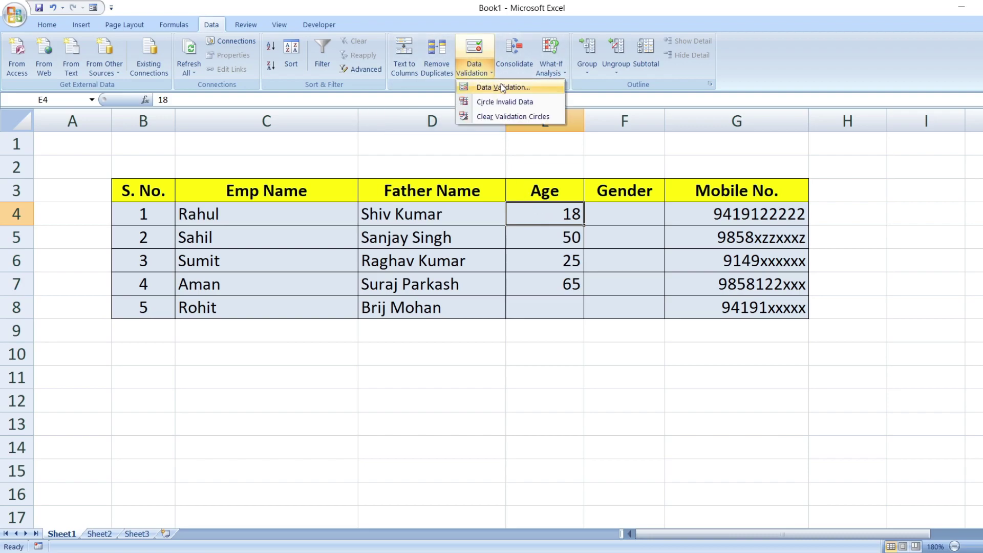
{"action": "left_click", "coordinate": [563, 236]}
{"action": "left_click_drag", "start_coordinate": [557, 215], "coordinate": [555, 310]}
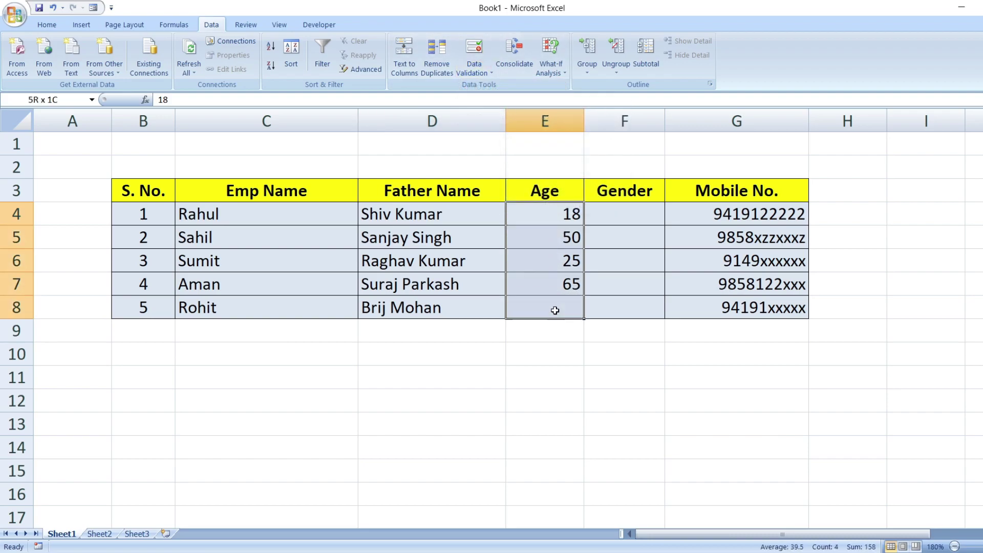
{"action": "left_click", "coordinate": [474, 71]}
{"action": "left_click", "coordinate": [502, 86]}
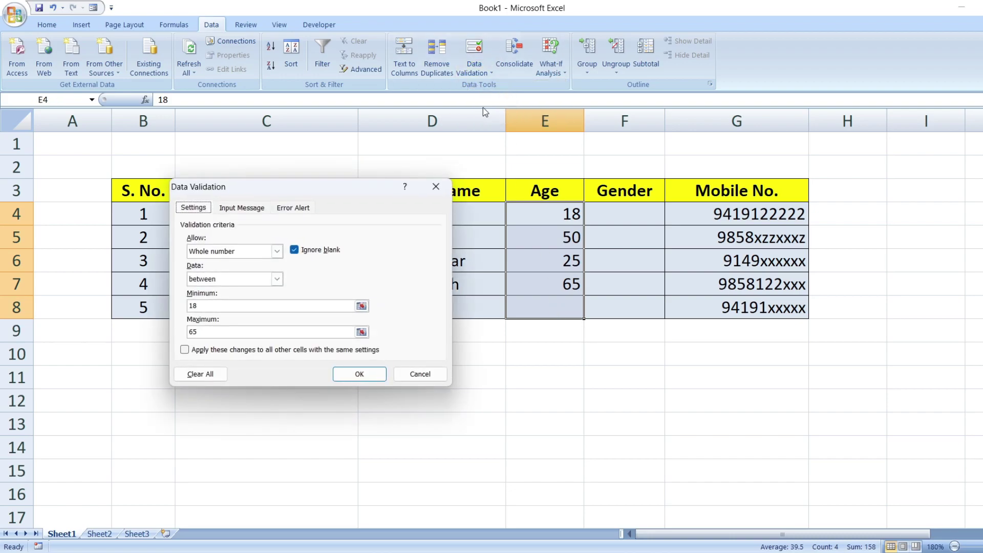
{"action": "left_click_drag", "start_coordinate": [340, 184], "coordinate": [437, 101]}
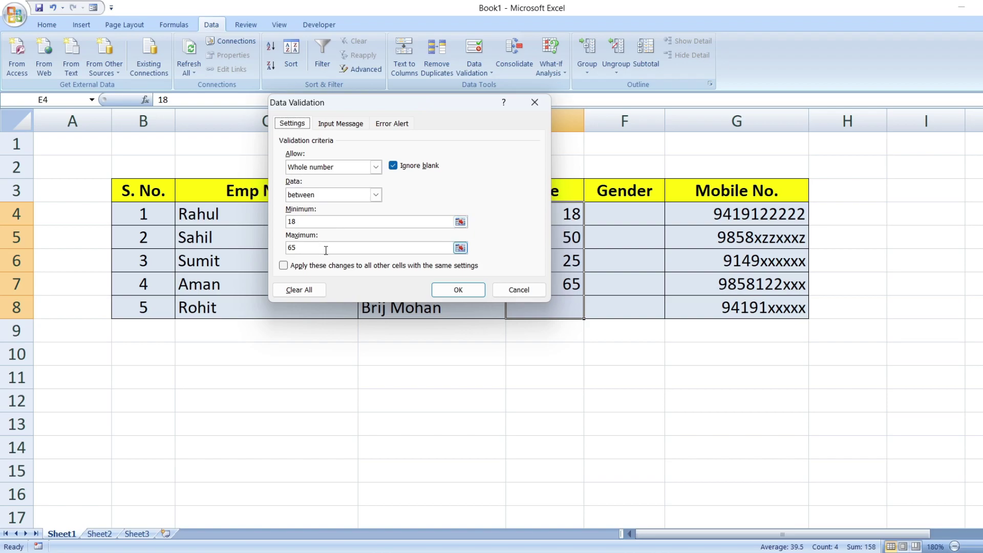
Add input message titled 'Entered Value': 'Kindly enter the age between 18 to 65 years'
{"action": "left_click", "coordinate": [348, 128]}
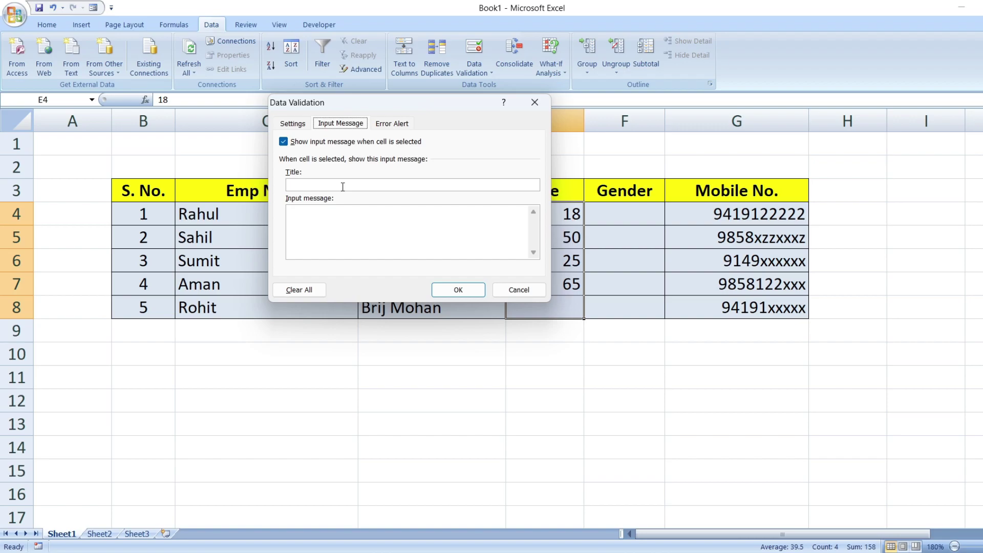
{"action": "left_click", "coordinate": [343, 186]}
{"action": "type", "text": "Entere"}
{"action": "type", "text": "d Value"}
{"action": "left_click", "coordinate": [422, 226]}
{"action": "type", "text": "Kind;ly"}
{"action": "key", "text": "BackSpace"}
{"action": "key", "text": "BackSpace"}
{"action": "key", "text": "BackSpace"}
{"action": "type", "text": "ly enter"}
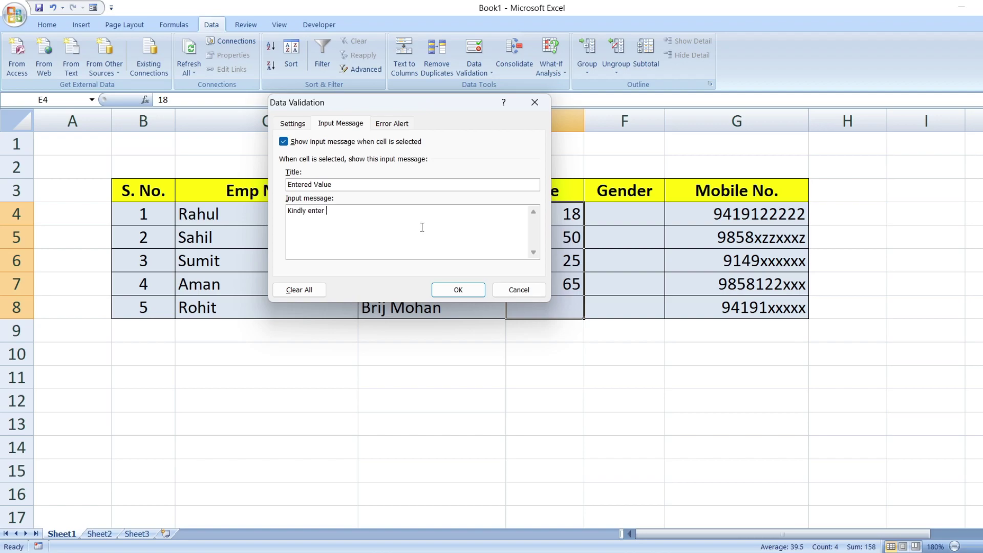
{"action": "type", "text": " the age b etw"}
{"action": "key", "text": "BackSpace"}
{"action": "key", "text": "BackSpace"}
{"action": "key", "text": "BackSpace"}
{"action": "key", "text": "BackSpace"}
{"action": "type", "text": "w"}
{"action": "key", "text": "BackSpace"}
{"action": "type", "text": "etween "}
{"action": "type", "text": "18 to "}
{"action": "type", "text": "65 yea"}
{"action": "type", "text": "rs"}
{"action": "left_click_drag", "start_coordinate": [428, 211], "coordinate": [231, 188]}
Apply the input message and check it appears on each Age cell E4 to E8
{"action": "left_click", "coordinate": [467, 290]}
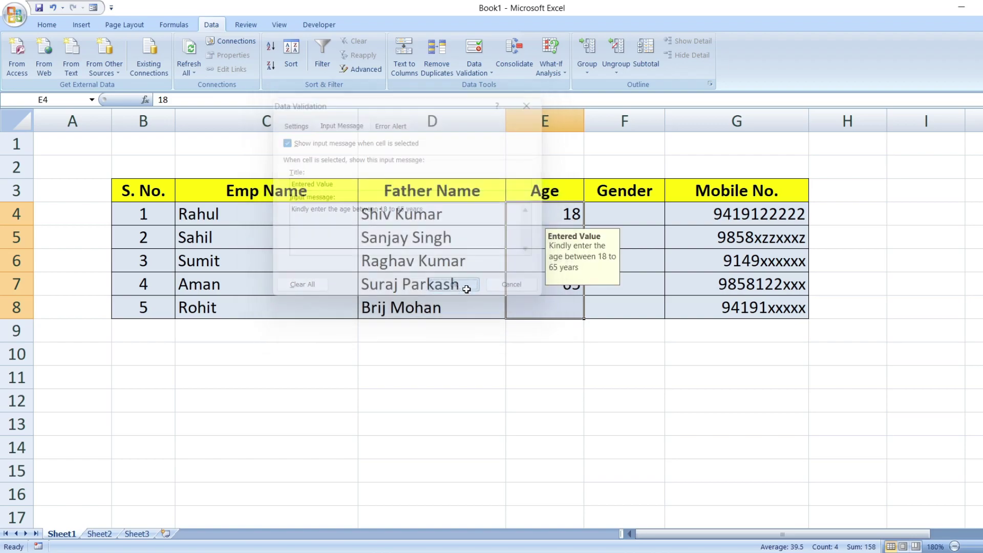
{"action": "left_click", "coordinate": [559, 215]}
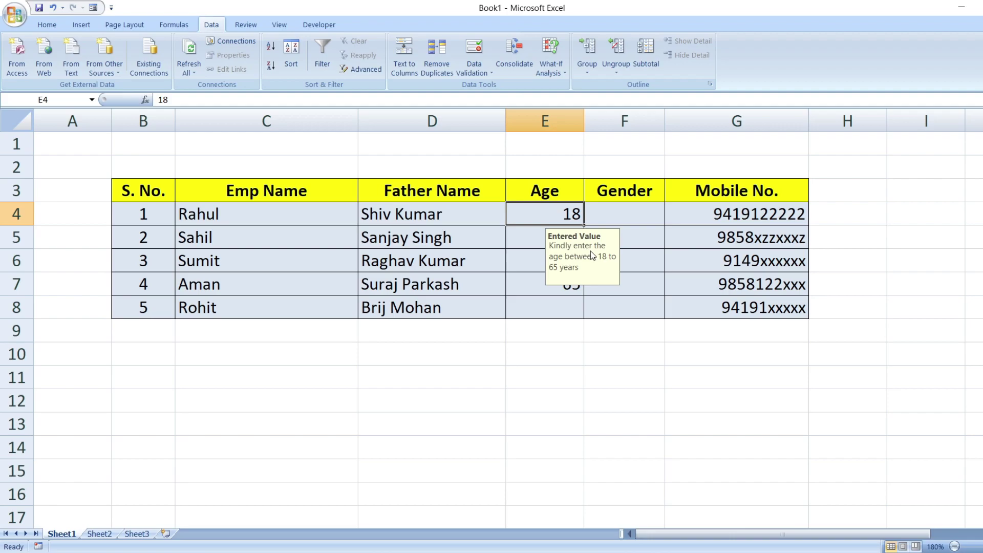
{"action": "left_click", "coordinate": [529, 238]}
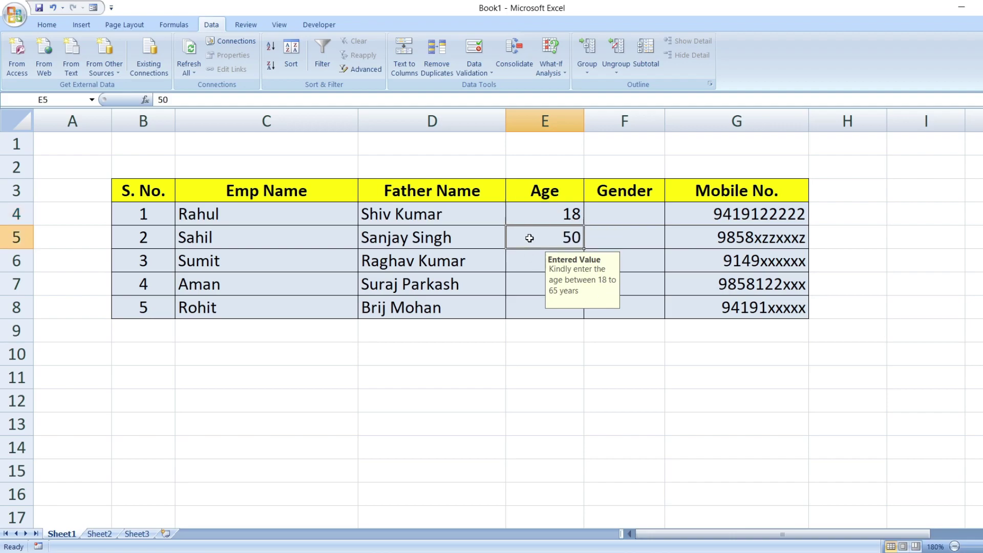
{"action": "left_click", "coordinate": [528, 261]}
{"action": "left_click", "coordinate": [533, 285]}
{"action": "type", "text": "65"}
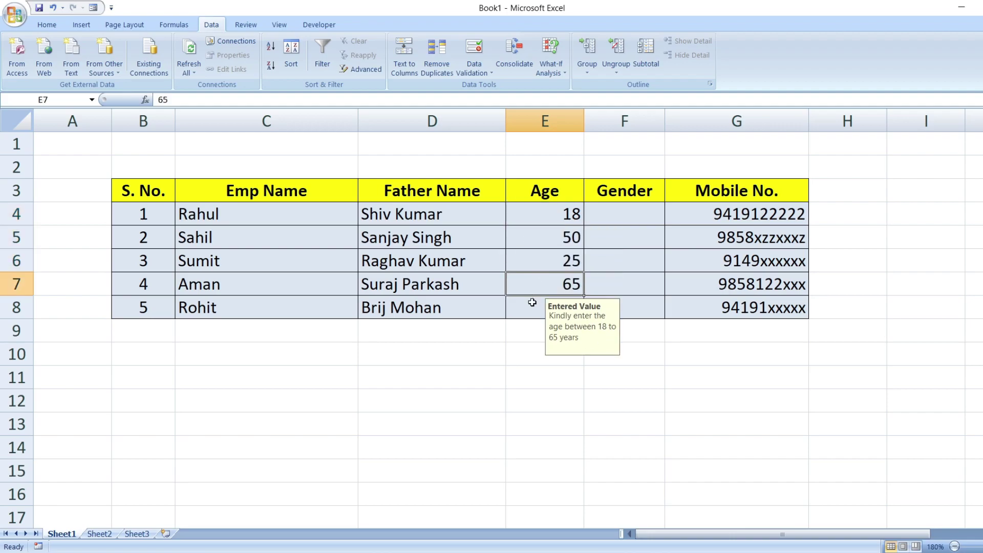
{"action": "left_click", "coordinate": [533, 305]}
{"action": "left_click", "coordinate": [539, 332]}
{"action": "left_click", "coordinate": [547, 288]}
{"action": "left_click", "coordinate": [545, 263]}
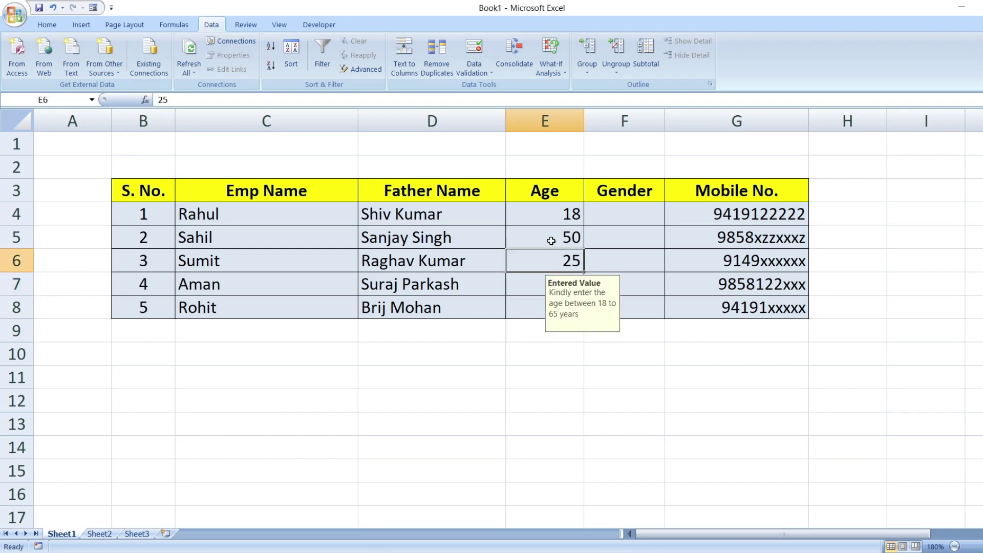
{"action": "left_click", "coordinate": [551, 240]}
{"action": "left_click", "coordinate": [552, 214]}
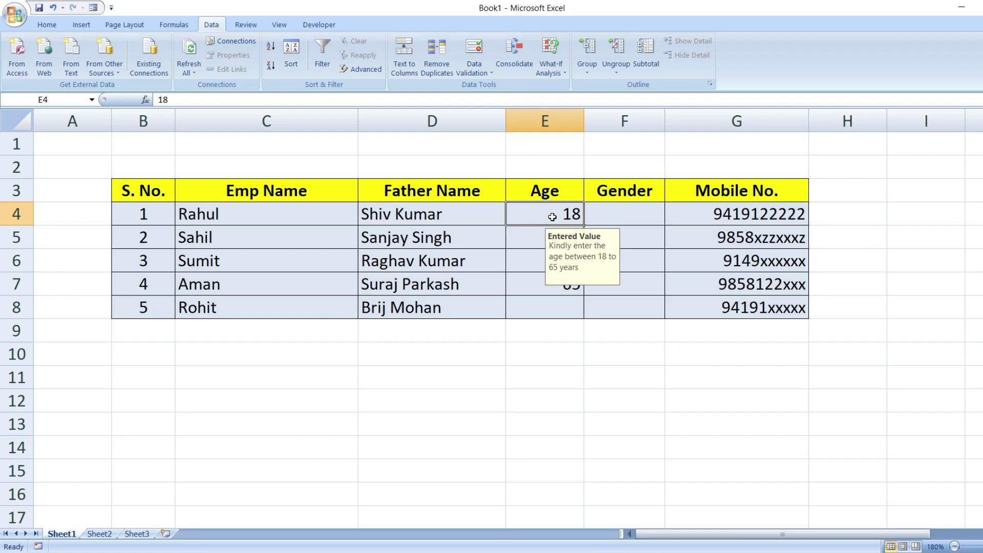
Change the ages to 24 in E4 and 44 in E8
{"action": "type", "text": "24"}
{"action": "key", "text": "Return"}
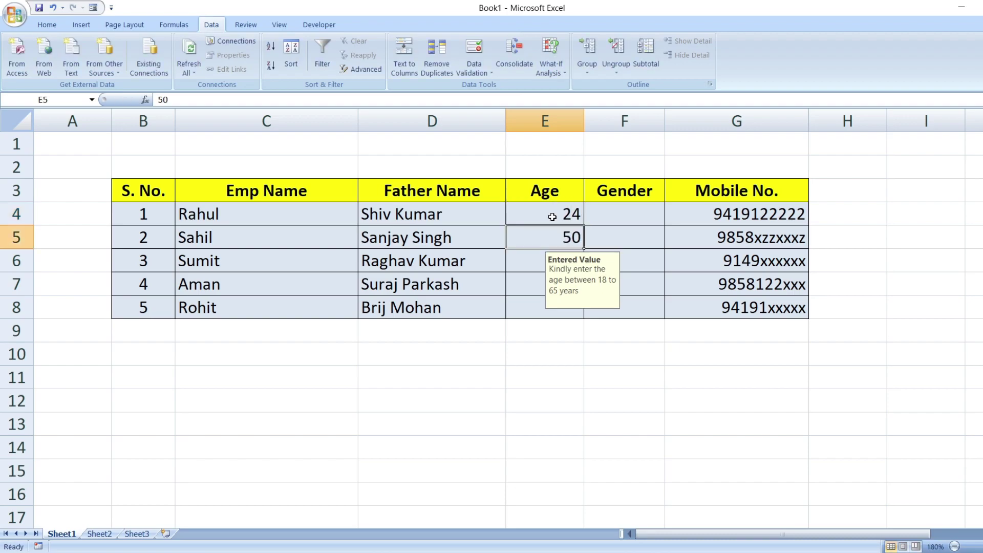
{"action": "left_click", "coordinate": [528, 307]}
{"action": "type", "text": "4"}
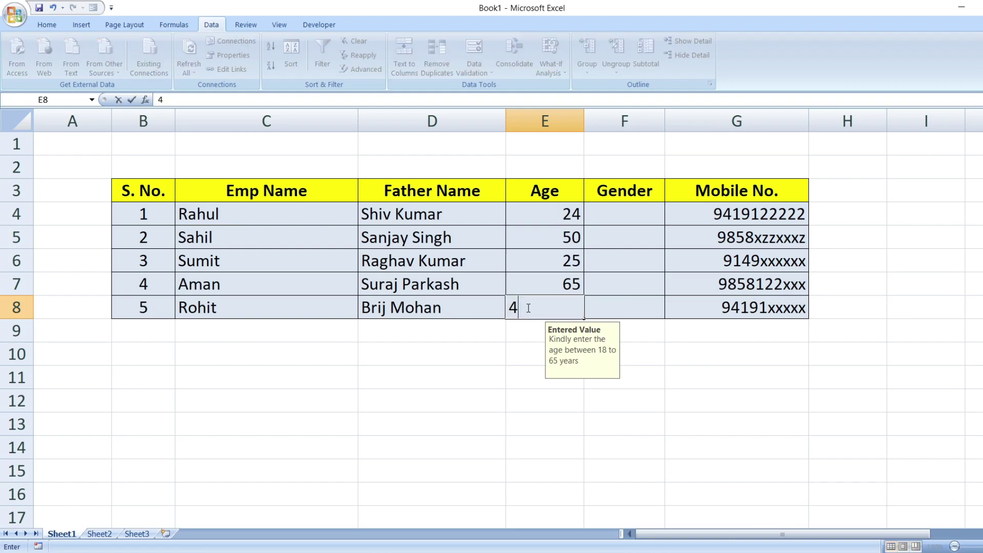
{"action": "type", "text": "4"}
{"action": "key", "text": "Return"}
Test an age of 68 in E6 and cancel the rejection, keeping 25
{"action": "left_click", "coordinate": [532, 262]}
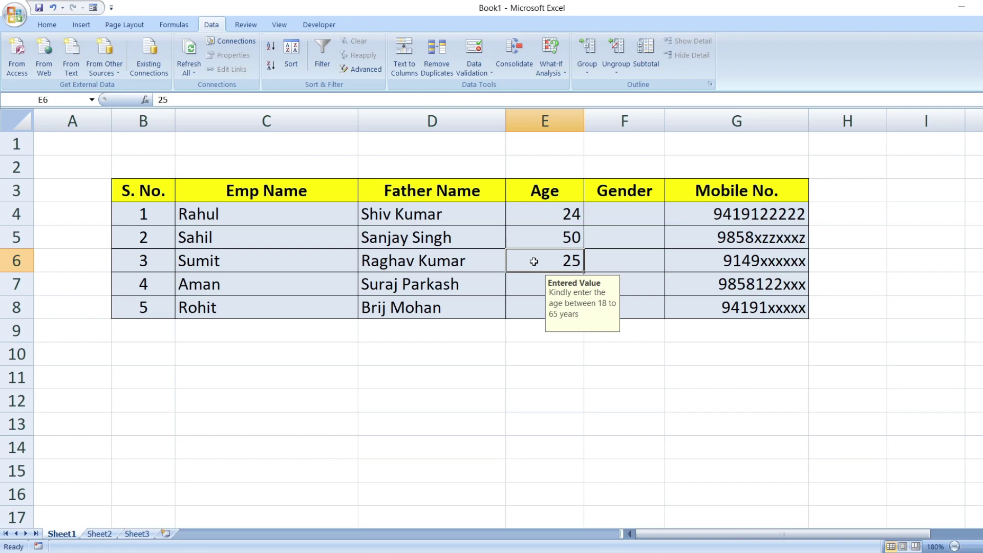
{"action": "type", "text": "68"}
{"action": "key", "text": "Return"}
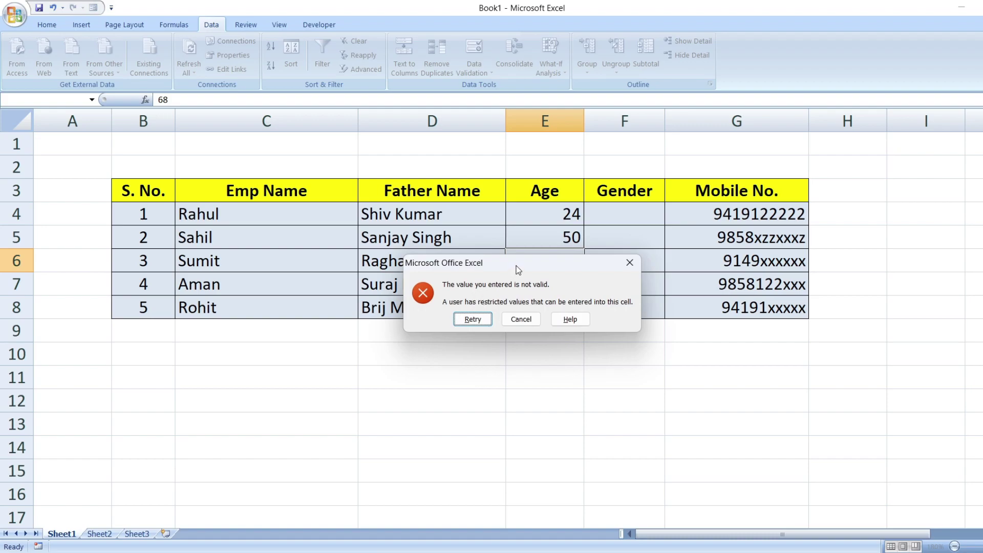
{"action": "left_click_drag", "start_coordinate": [519, 270], "coordinate": [510, 269]}
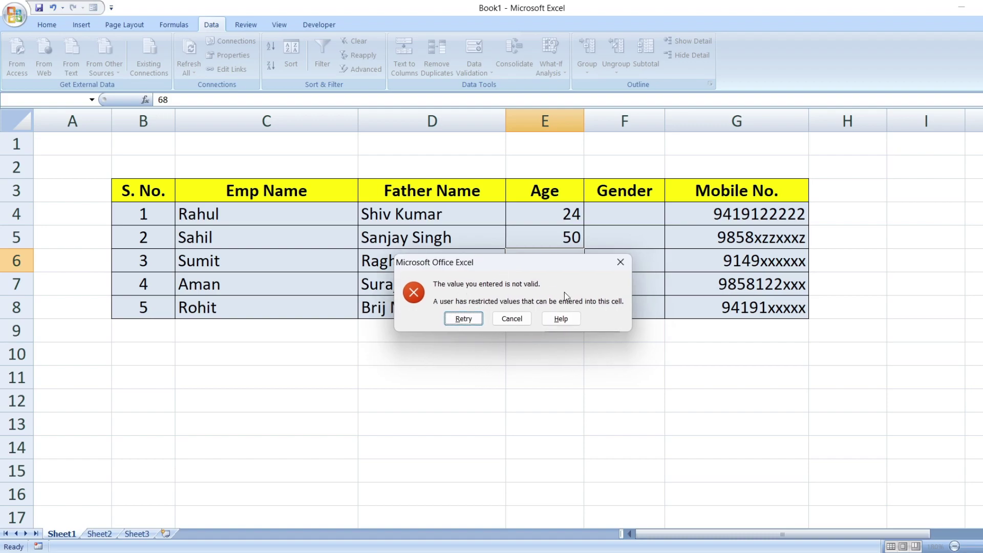
{"action": "left_click", "coordinate": [621, 262]}
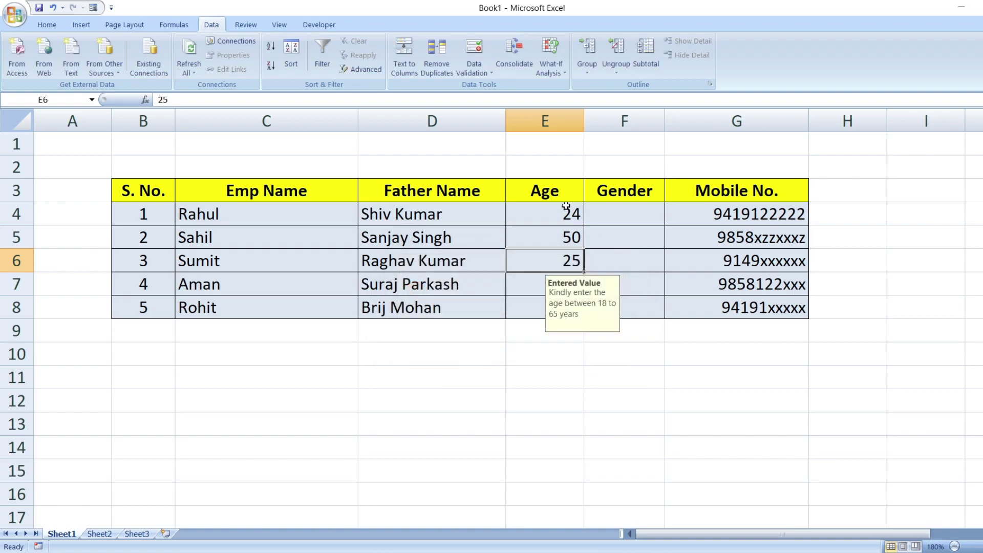
{"action": "left_click_drag", "start_coordinate": [570, 208], "coordinate": [570, 308]}
Open Data Validation for the Age cells and choose the Stop error alert style
{"action": "left_click", "coordinate": [474, 69]}
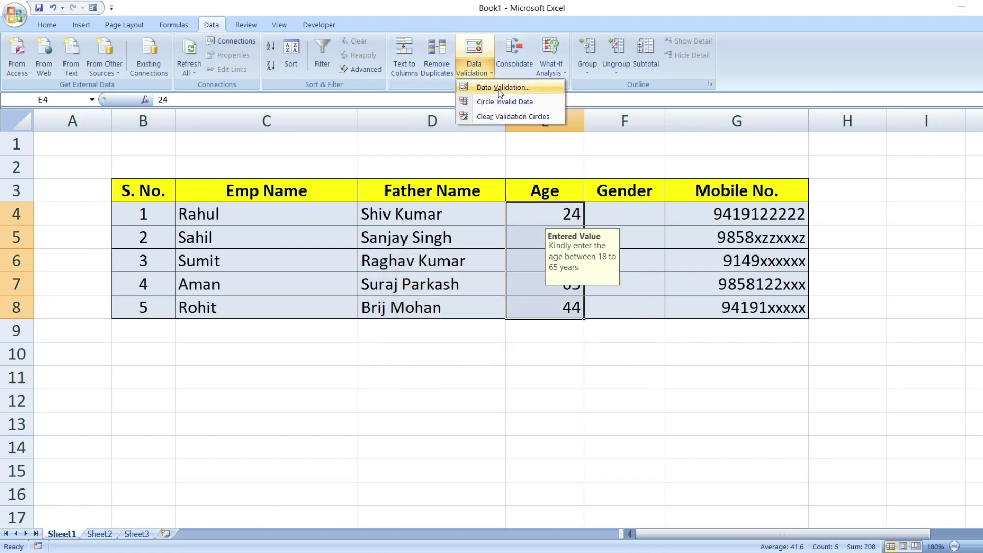
{"action": "left_click", "coordinate": [494, 84]}
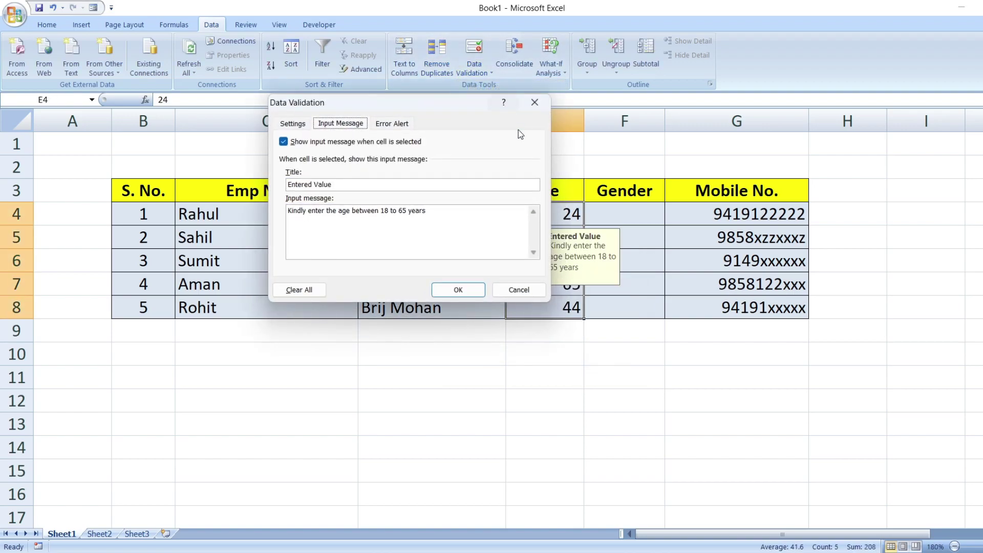
{"action": "left_click", "coordinate": [302, 125]}
{"action": "left_click", "coordinate": [348, 125]}
{"action": "left_click", "coordinate": [399, 123]}
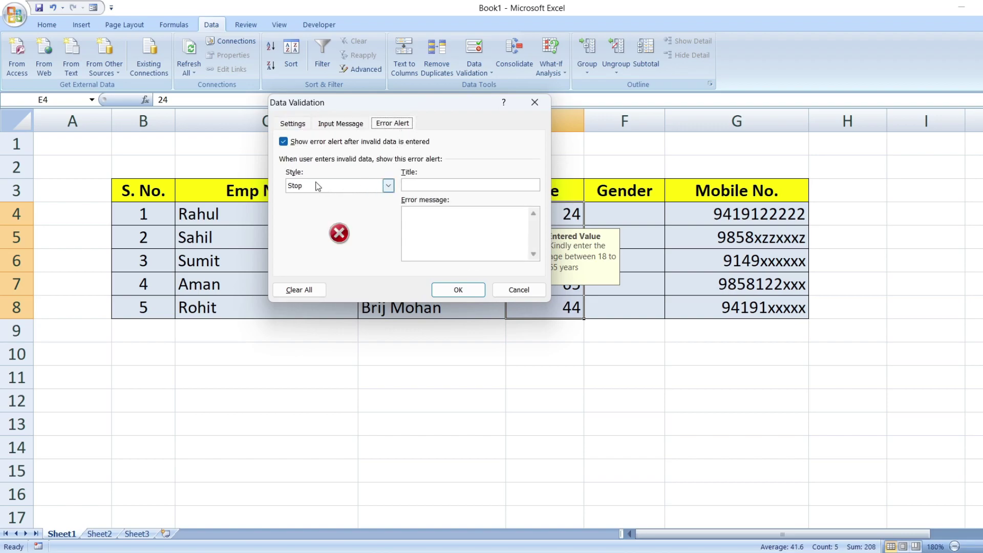
{"action": "left_click", "coordinate": [336, 186]}
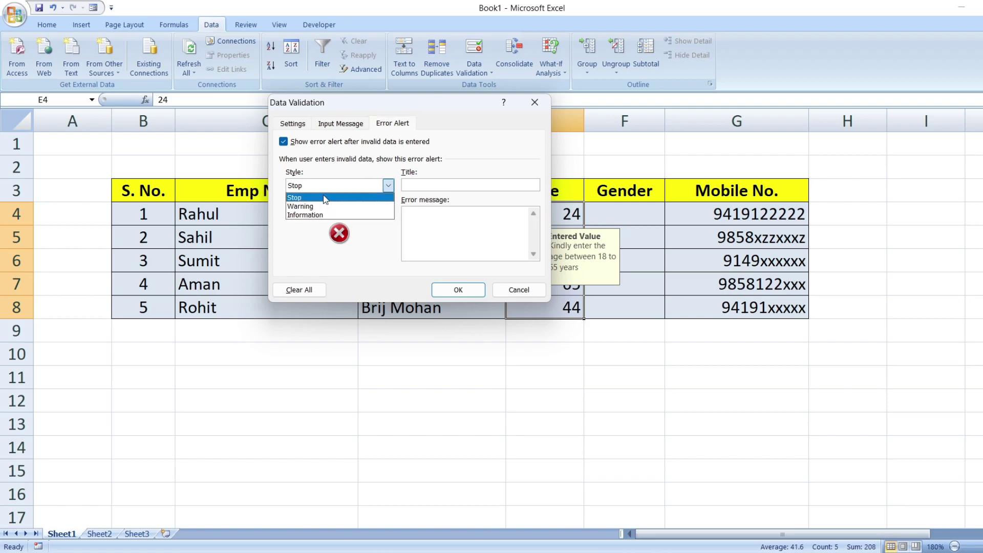
{"action": "left_click", "coordinate": [325, 199]}
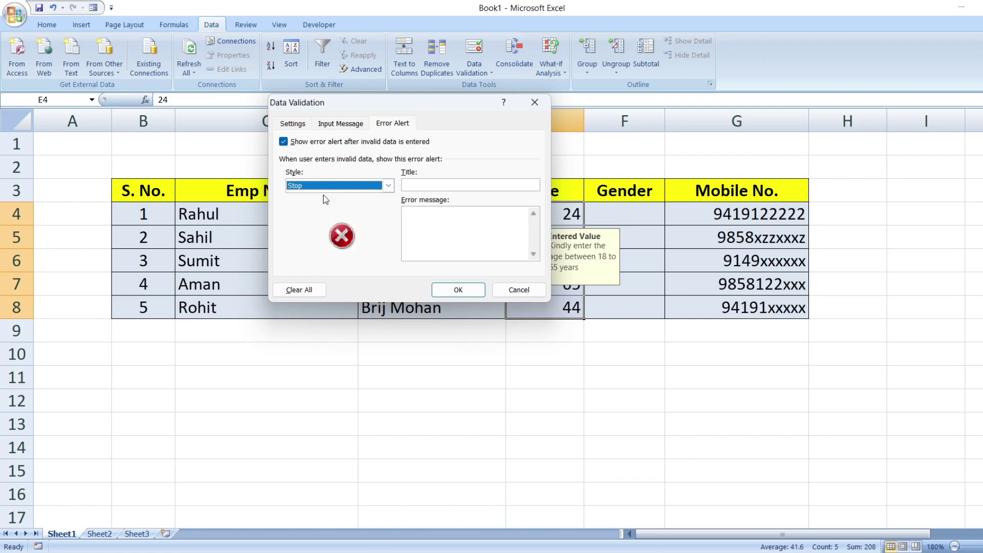
Title the alert 'Wrong Value' with a message requiring values between 18 to 65
{"action": "left_click", "coordinate": [459, 184]}
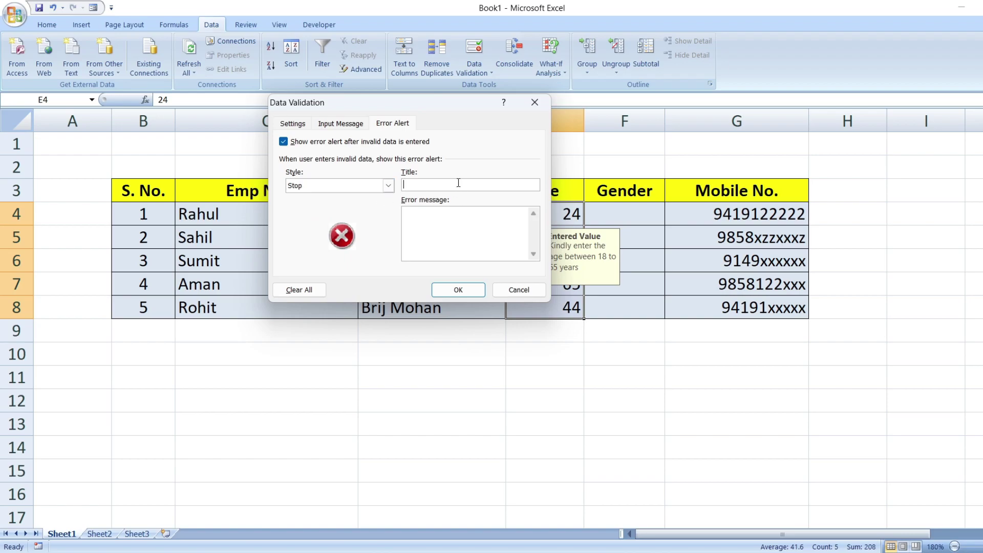
{"action": "type", "text": "Wro"}
{"action": "type", "text": "ng Val"}
{"action": "type", "text": "ue"}
{"action": "left_click", "coordinate": [477, 219]}
{"action": "type", "text": "Entered "}
{"action": "type", "text": "value is w"}
{"action": "type", "text": "rong."}
{"action": "type", "text": "."}
{"action": "type", "text": " Please nte"}
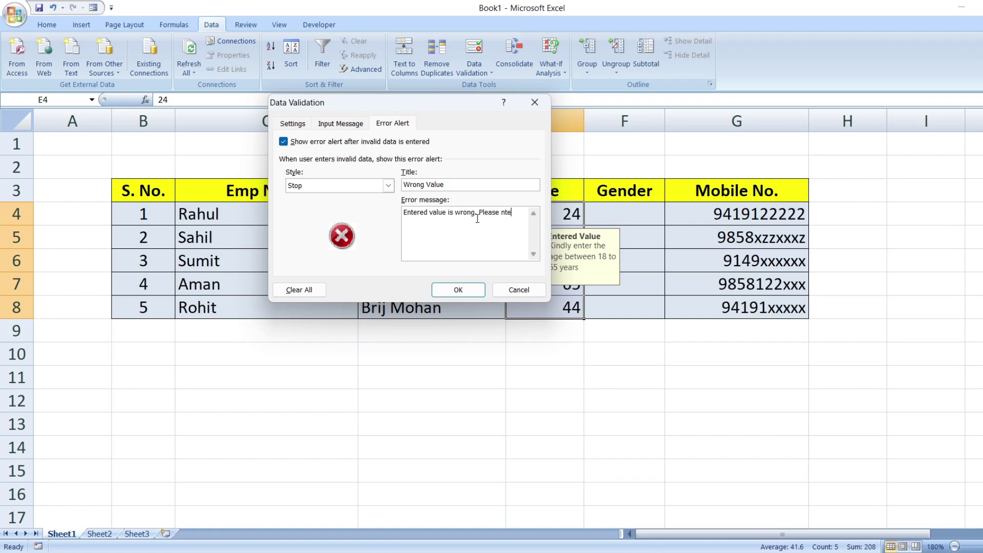
{"action": "type", "text": "r the values "}
{"action": "type", "text": "between 18"}
{"action": "type", "text": " to 65"}
Apply the Wrong Value alert, then check that 70 in E5 is refused and 50 kept
{"action": "left_click", "coordinate": [474, 293]}
{"action": "left_click", "coordinate": [525, 309]}
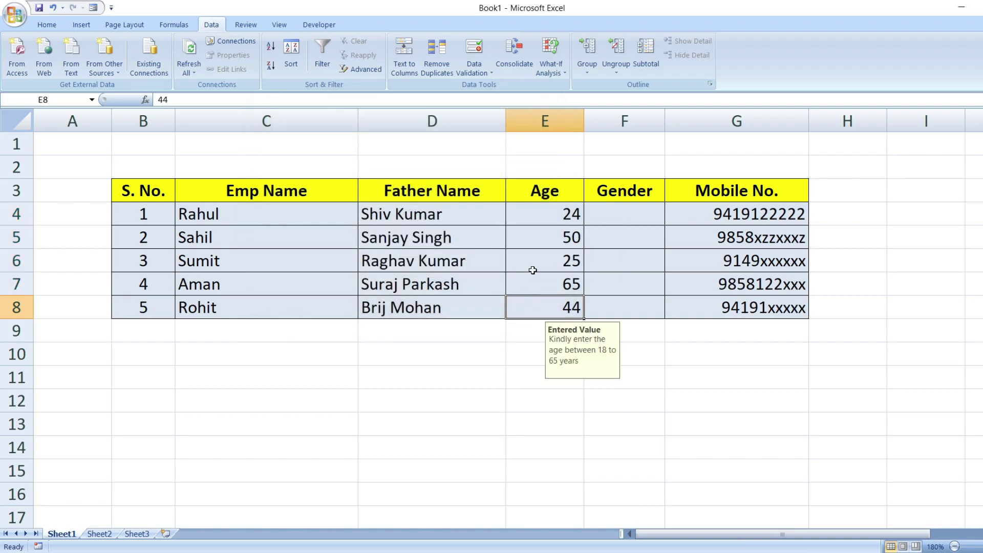
{"action": "left_click", "coordinate": [547, 234]}
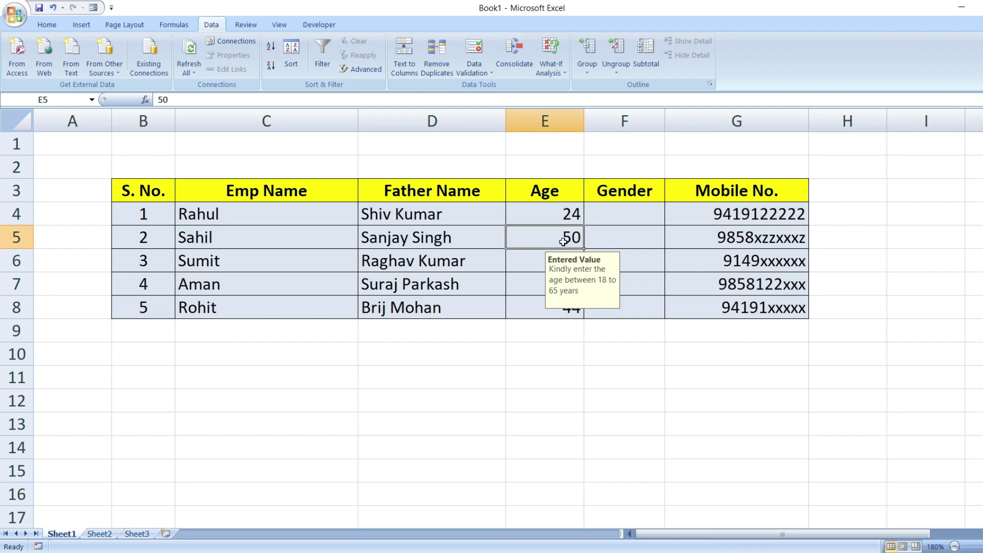
{"action": "type", "text": "70"}
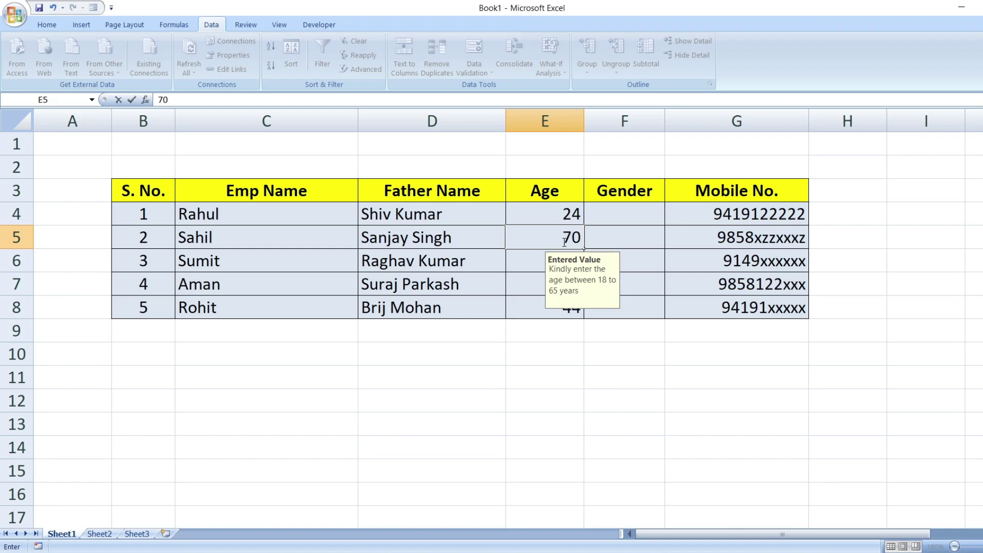
{"action": "key", "text": "Return"}
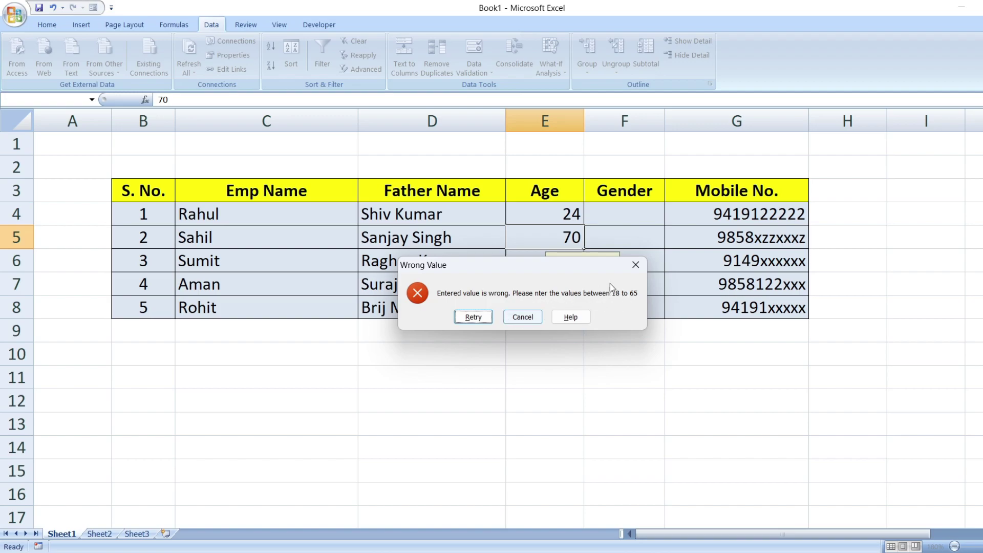
{"action": "left_click", "coordinate": [523, 317]}
{"action": "left_click_drag", "start_coordinate": [552, 215], "coordinate": [563, 313]}
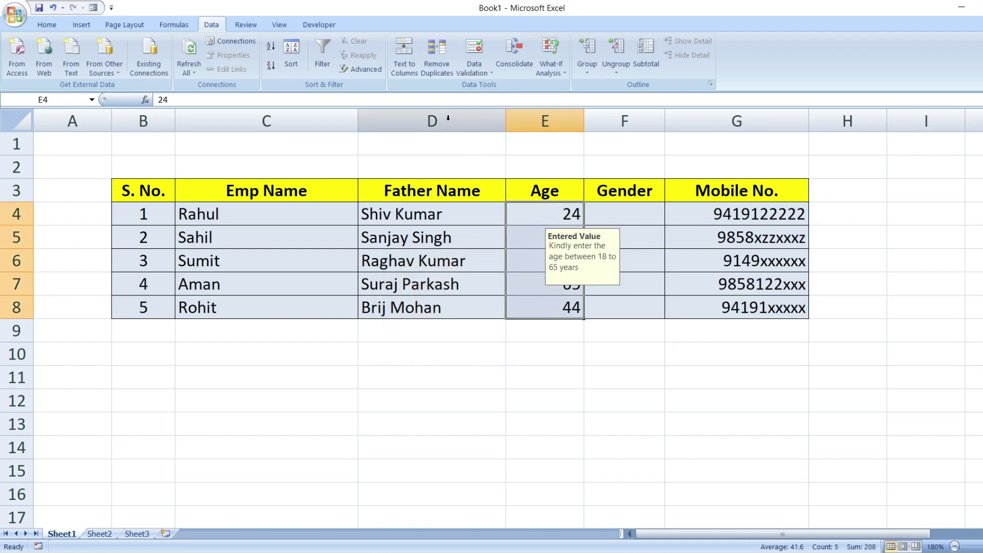
{"action": "left_click", "coordinate": [475, 68]}
{"action": "left_click", "coordinate": [492, 84]}
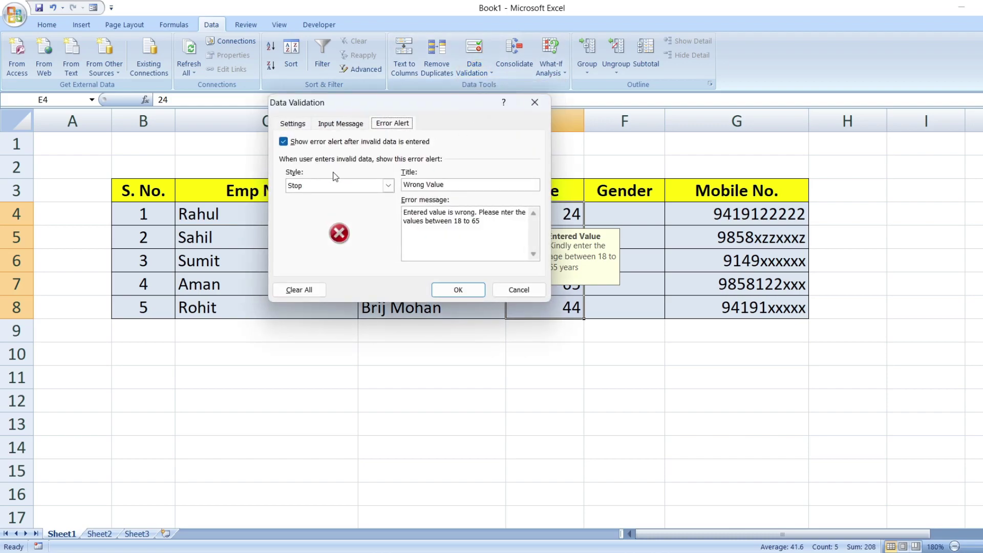
{"action": "left_click", "coordinate": [299, 124]}
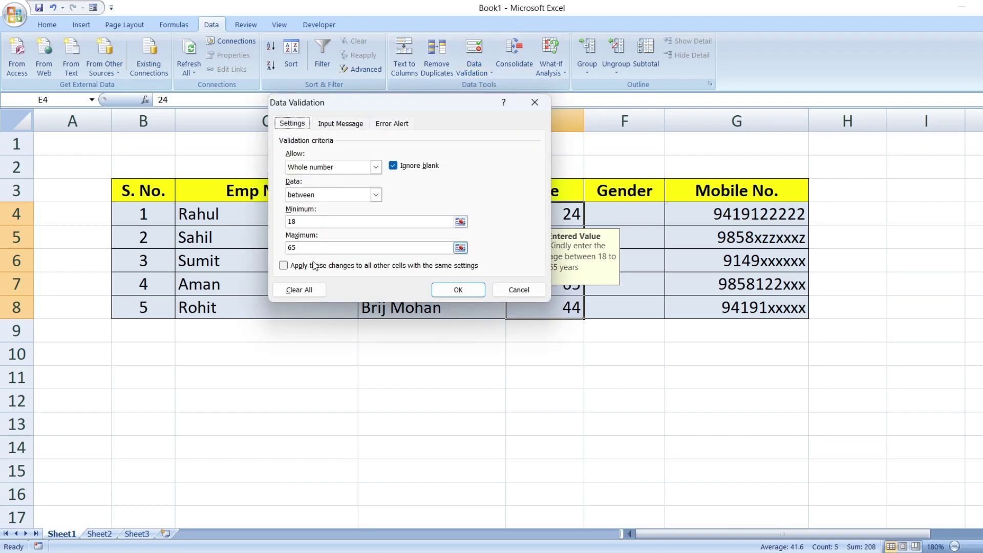
{"action": "left_click", "coordinate": [354, 126]}
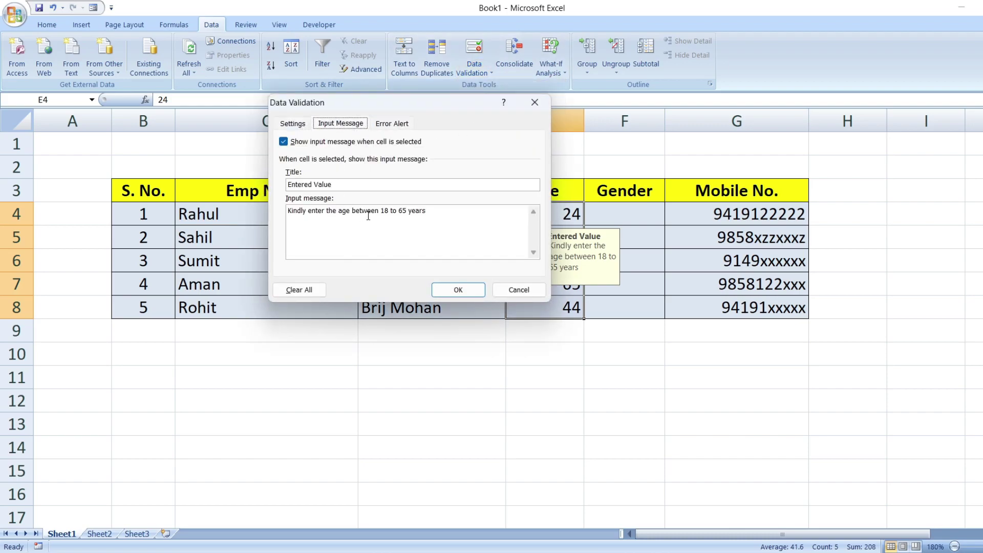
{"action": "left_click", "coordinate": [392, 123]}
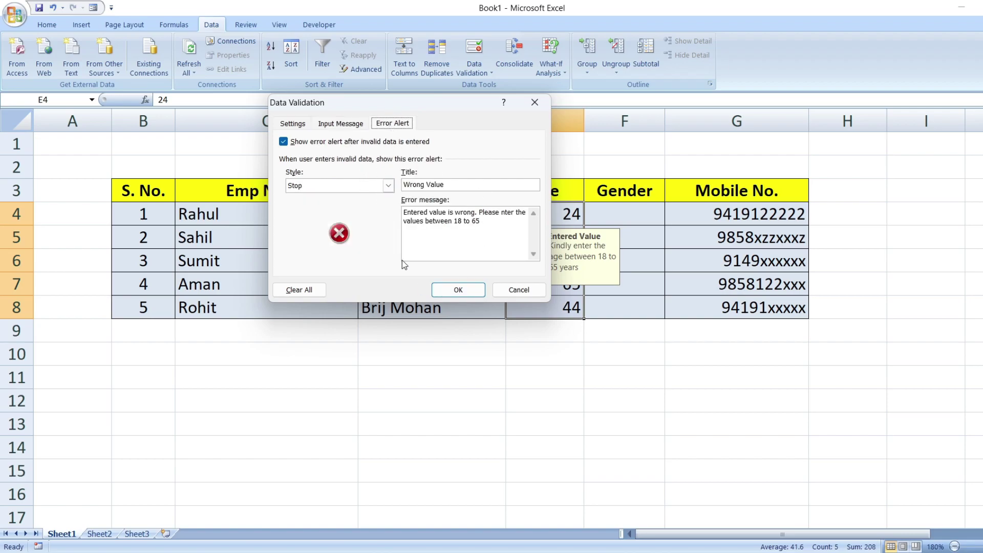
{"action": "left_click", "coordinate": [290, 125]}
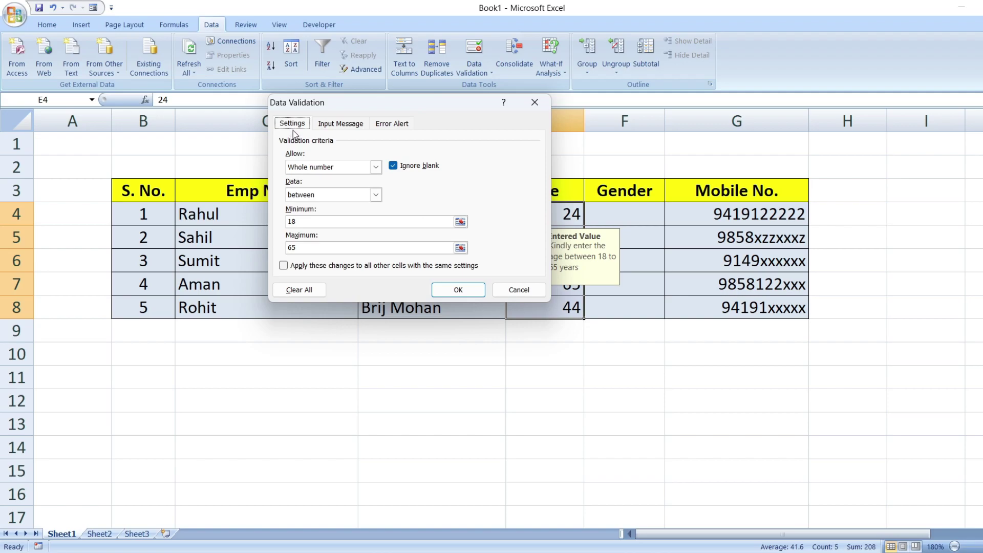
{"action": "left_click", "coordinate": [527, 290]}
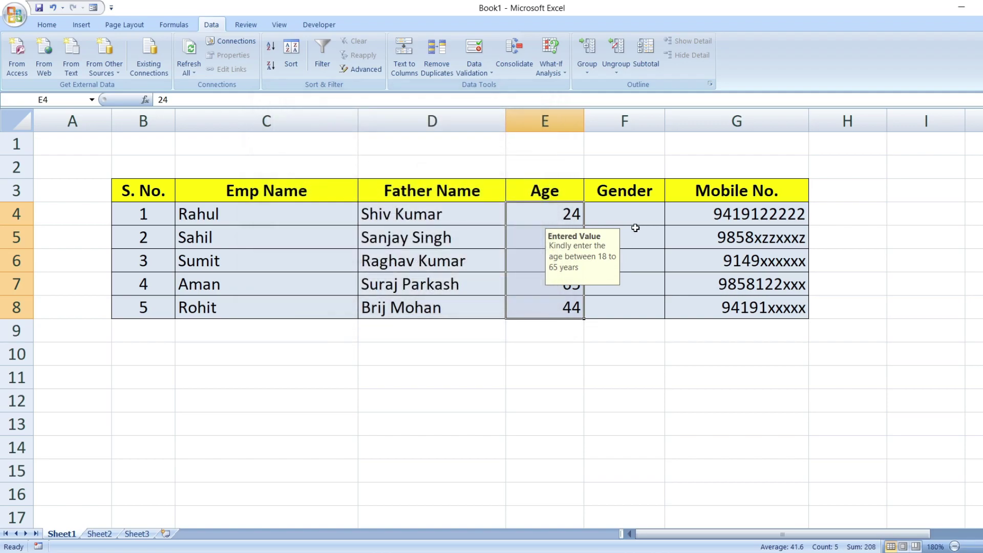
Type Male and Female into the Gender column, then clear it and reselect F4:F8
{"action": "left_click_drag", "start_coordinate": [632, 215], "coordinate": [645, 310]}
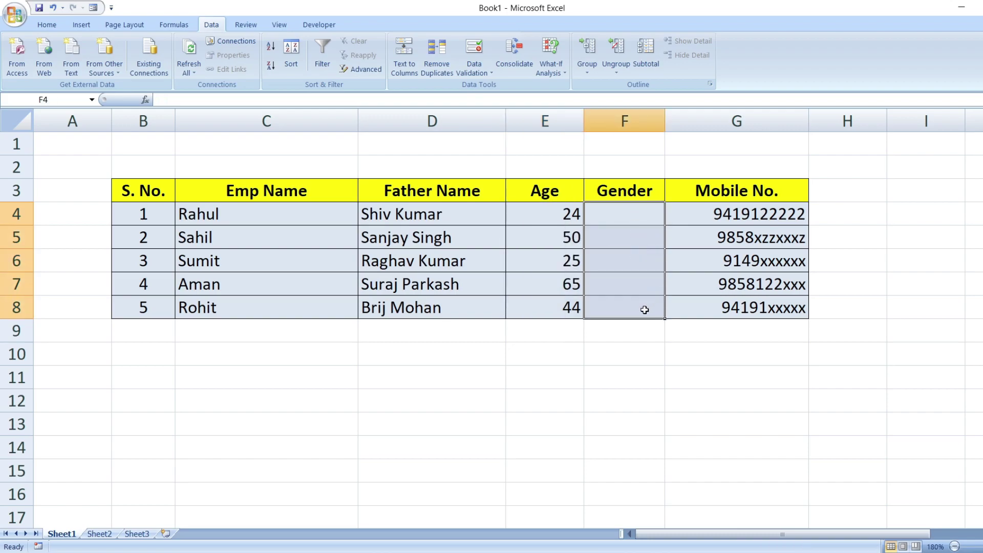
{"action": "left_click", "coordinate": [636, 215]}
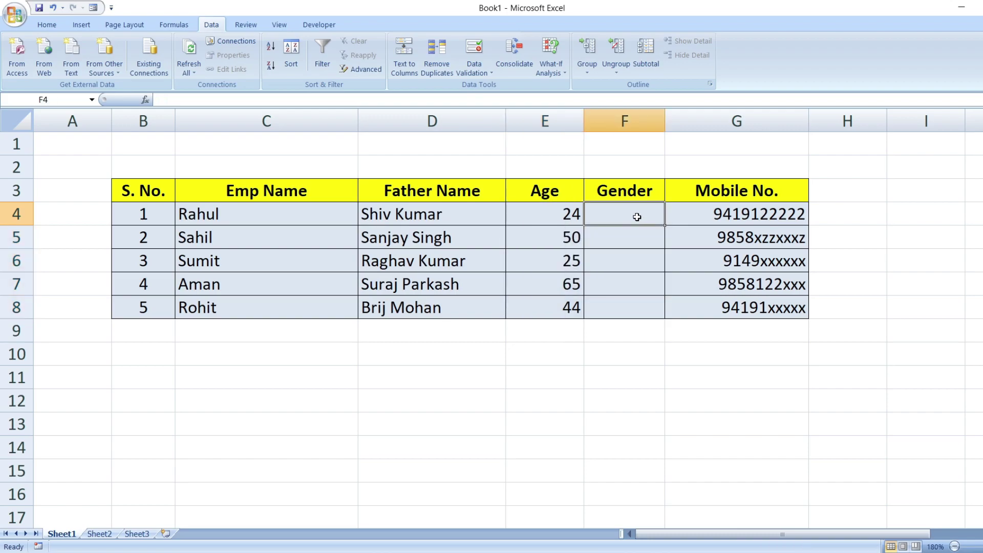
{"action": "type", "text": "Male"}
{"action": "key", "text": "Return"}
{"action": "type", "text": "Female"}
{"action": "key", "text": "Return"}
{"action": "left_click_drag", "start_coordinate": [637, 216], "coordinate": [642, 312]}
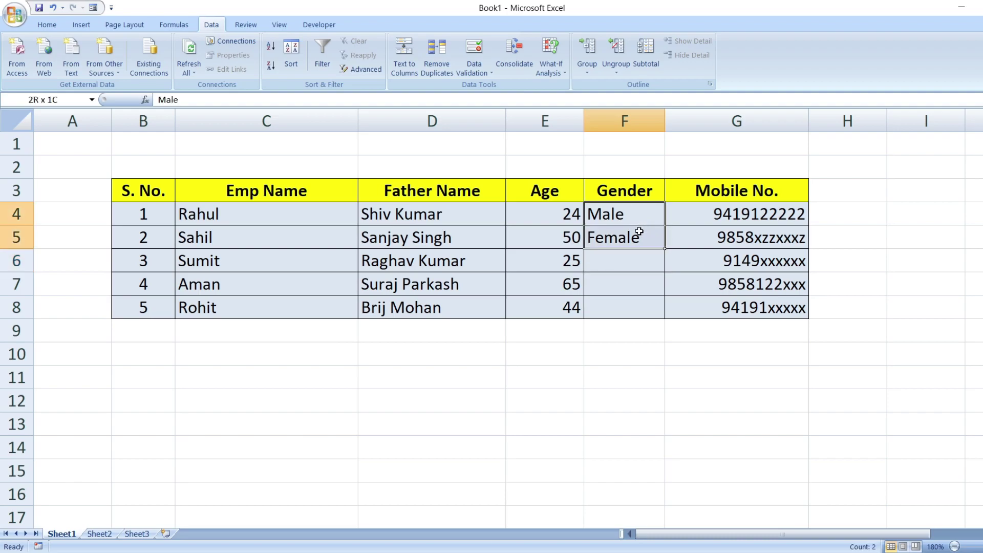
{"action": "key", "text": "Delete"}
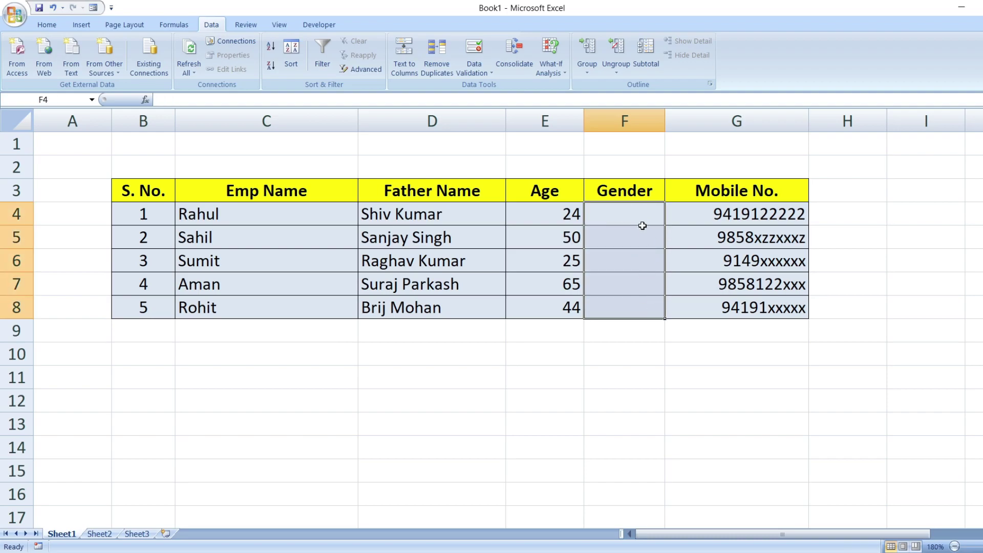
{"action": "left_click", "coordinate": [646, 218]}
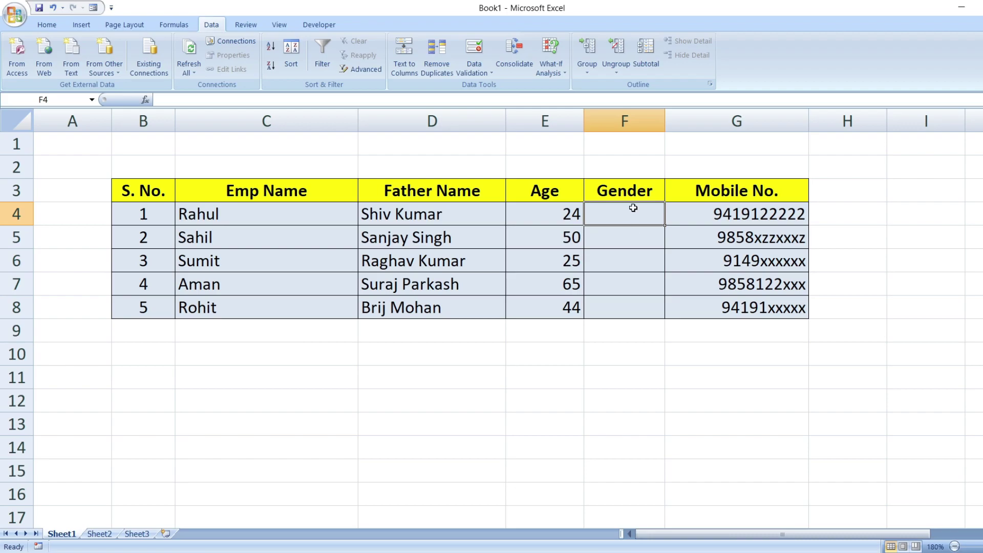
{"action": "left_click_drag", "start_coordinate": [633, 210], "coordinate": [633, 297]}
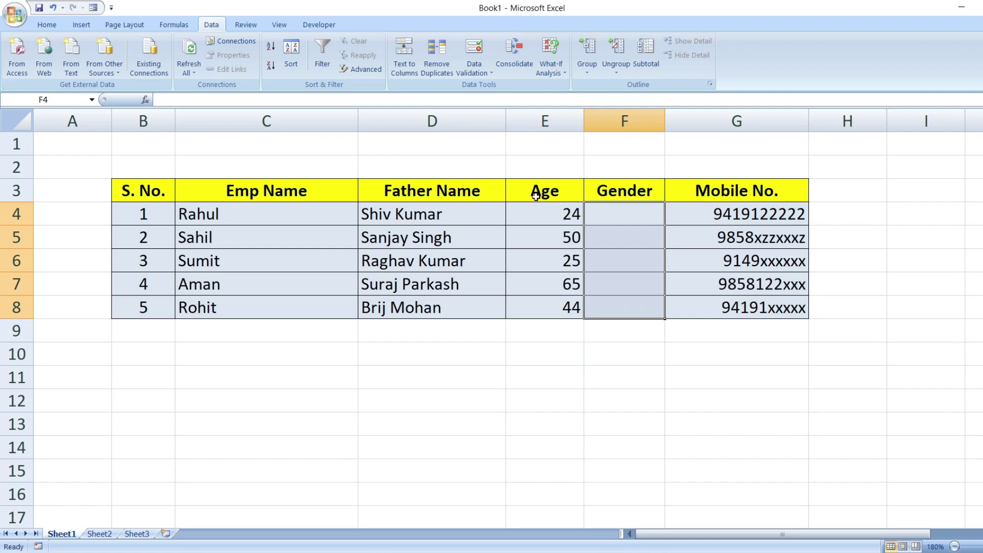
In Data Validation for F4:F8, allow a List with source 'Male,Female'
{"action": "left_click", "coordinate": [479, 76]}
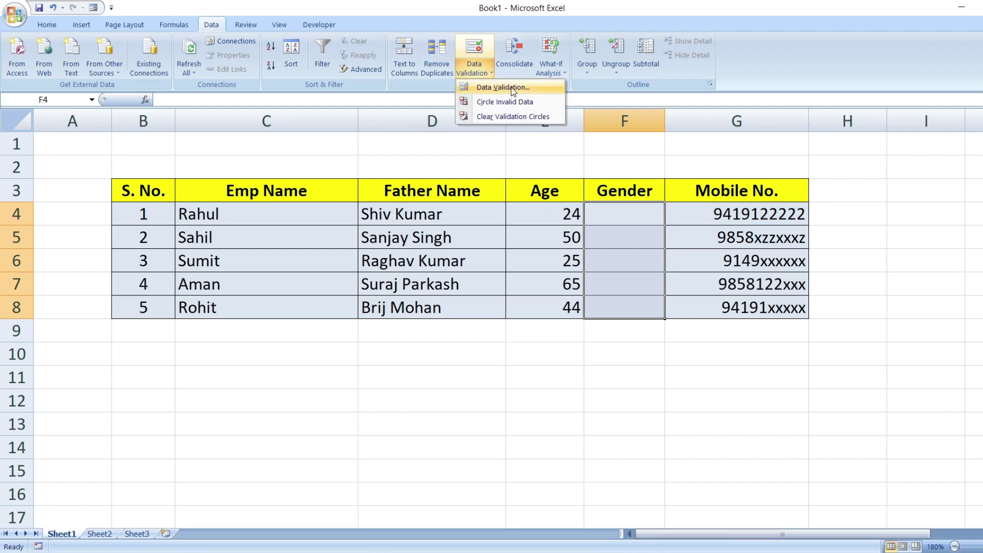
{"action": "left_click", "coordinate": [511, 87]}
{"action": "left_click_drag", "start_coordinate": [395, 102], "coordinate": [465, 117]}
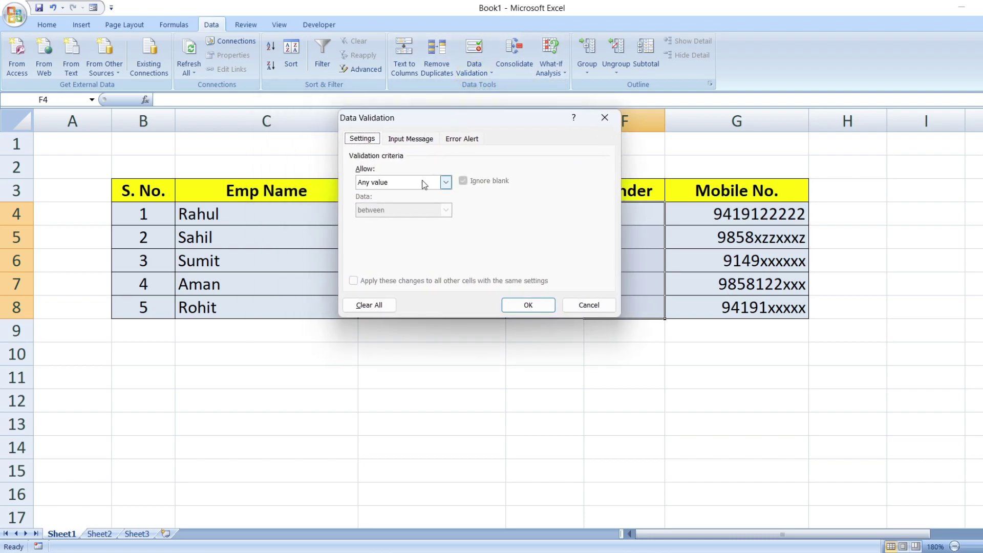
{"action": "left_click", "coordinate": [421, 183]}
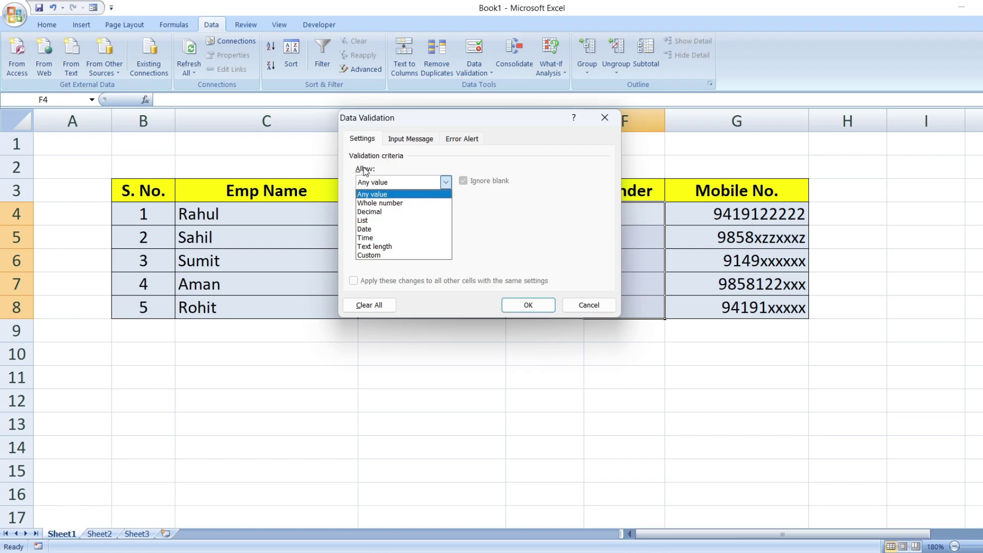
{"action": "left_click", "coordinate": [388, 220]}
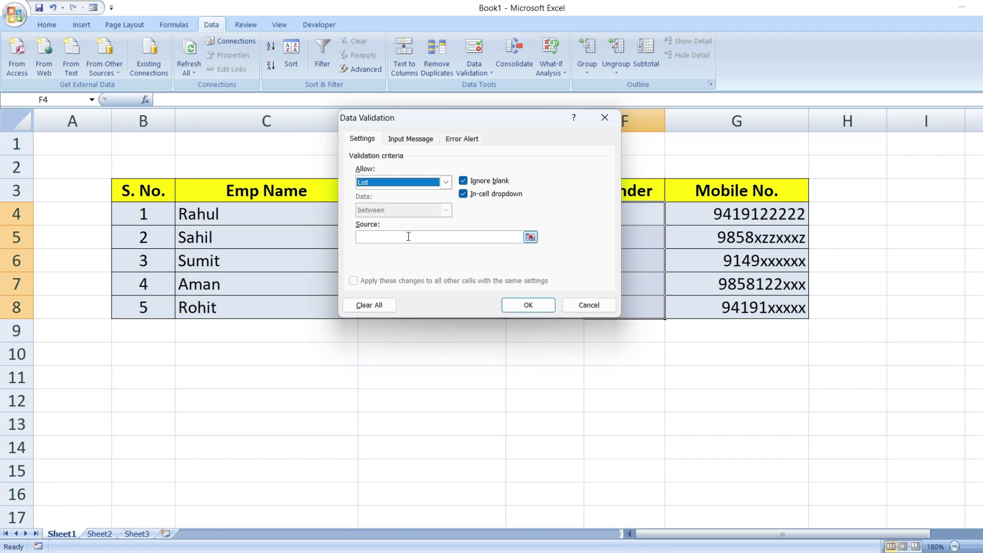
{"action": "left_click", "coordinate": [409, 237]}
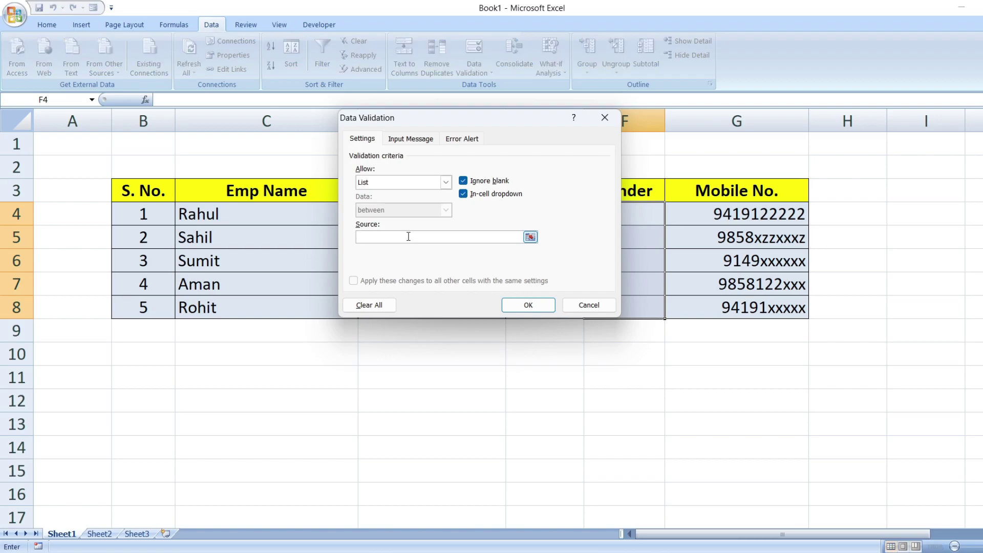
{"action": "type", "text": "Male,"}
{"action": "type", "text": "Female"}
{"action": "left_click", "coordinate": [413, 183]}
{"action": "left_click", "coordinate": [392, 224]}
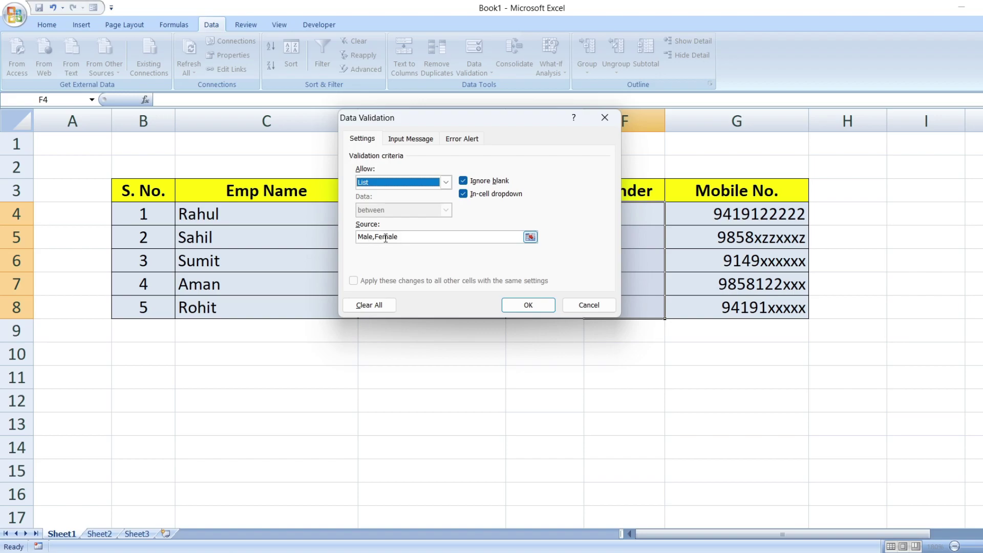
Apply the Male/Female list and pick Male, Female, Male for F4 to F6
{"action": "left_click", "coordinate": [544, 308]}
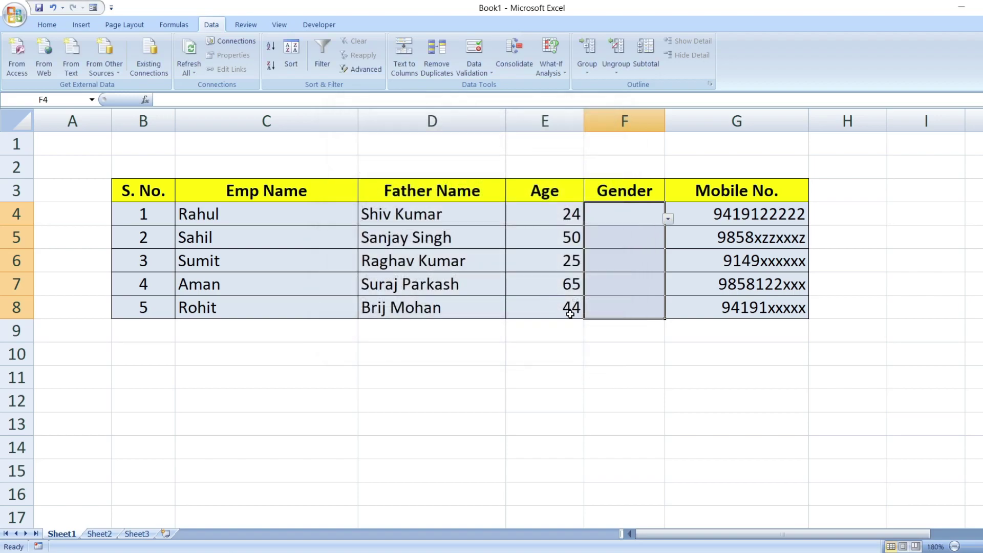
{"action": "left_click", "coordinate": [668, 219]}
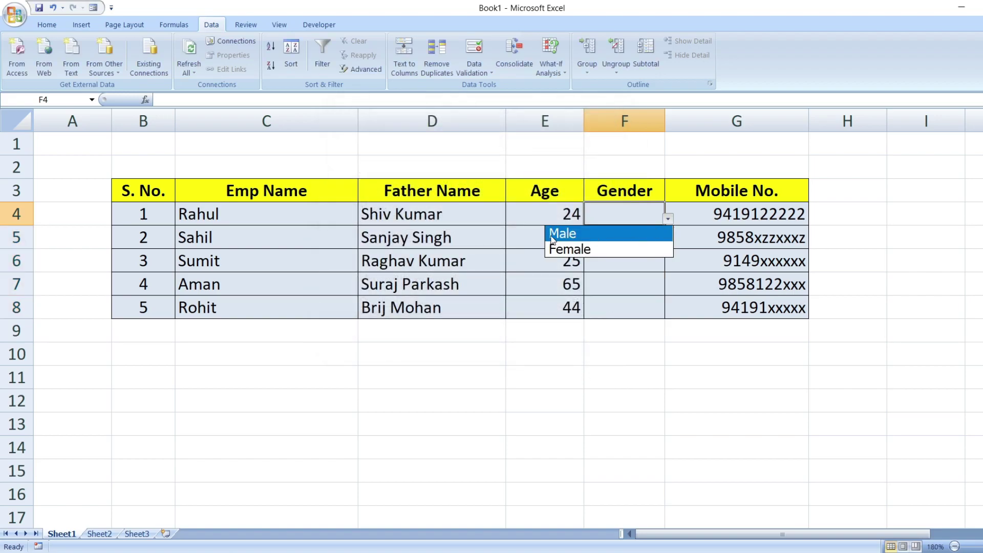
{"action": "left_click", "coordinate": [575, 244]}
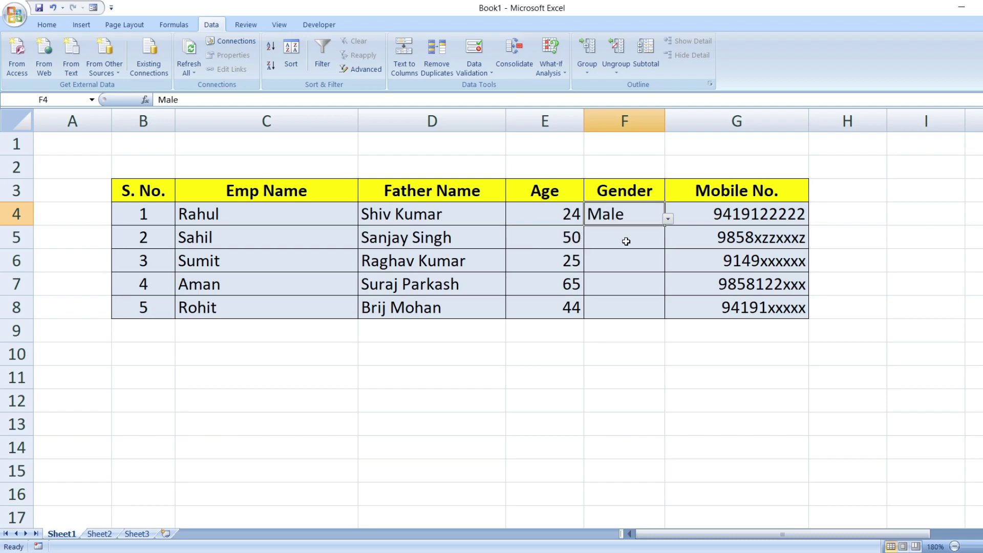
{"action": "left_click", "coordinate": [625, 238]}
{"action": "left_click", "coordinate": [669, 243]}
{"action": "left_click", "coordinate": [629, 273]}
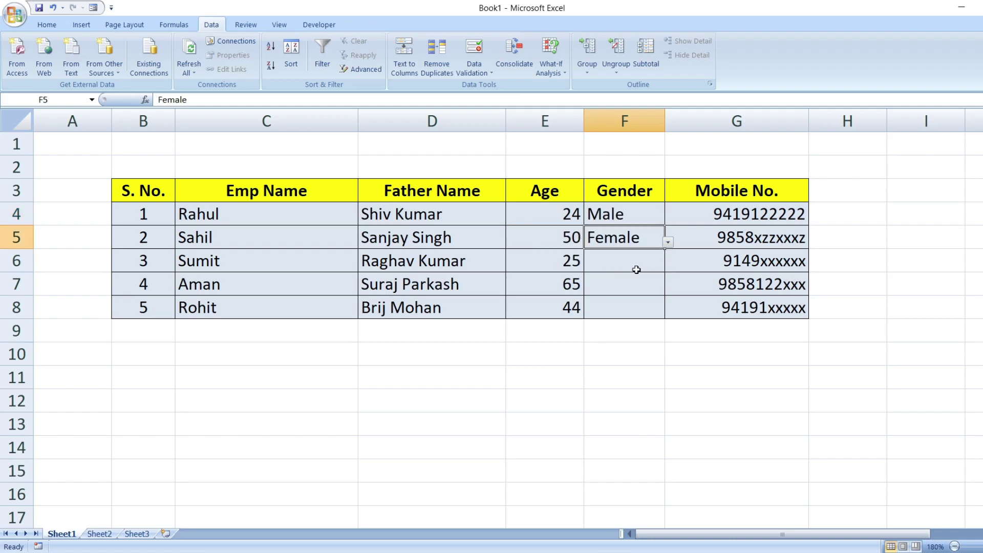
{"action": "left_click", "coordinate": [640, 262]}
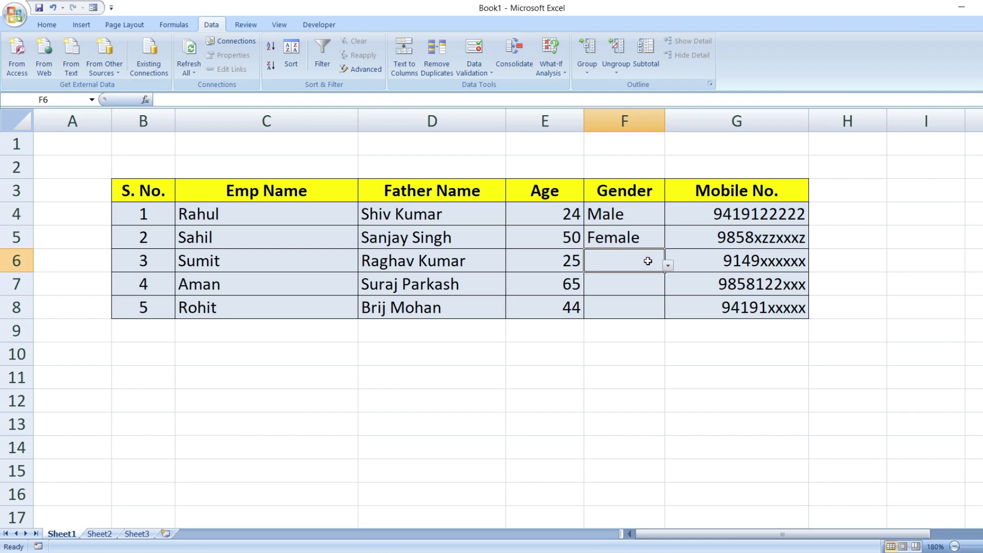
{"action": "left_click", "coordinate": [668, 265]}
{"action": "left_click", "coordinate": [616, 281]}
Pick Male for F7 and F8 from the dropdown, completing the Gender column
{"action": "left_click", "coordinate": [616, 282]}
{"action": "left_click", "coordinate": [669, 289]}
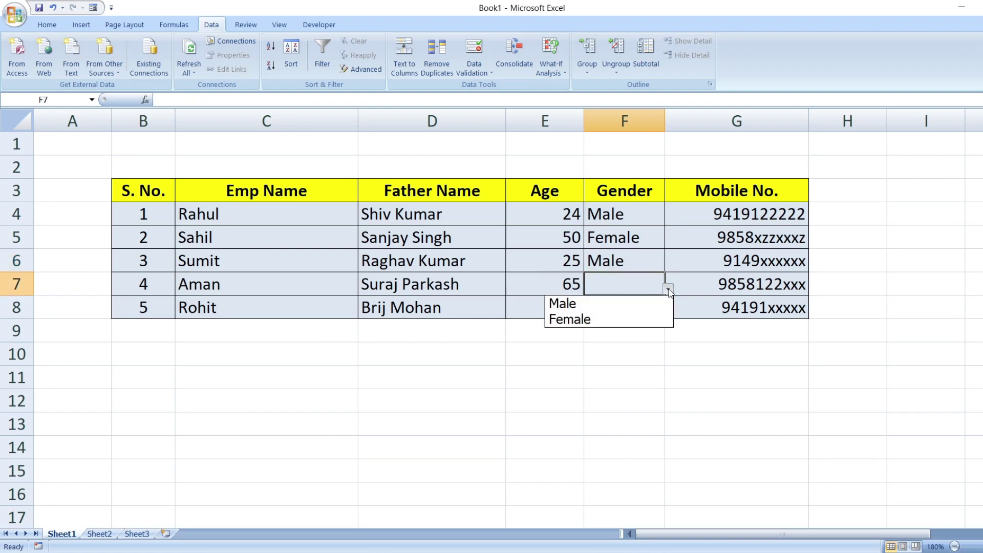
{"action": "left_click", "coordinate": [635, 302]}
{"action": "left_click", "coordinate": [635, 302]}
{"action": "left_click", "coordinate": [668, 312]}
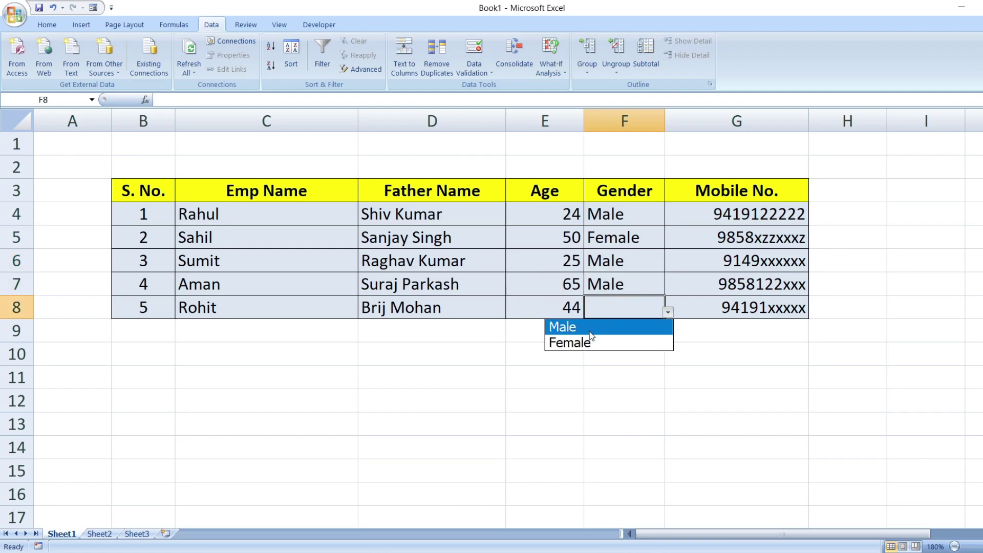
{"action": "left_click", "coordinate": [589, 325]}
{"action": "left_click", "coordinate": [625, 218]}
{"action": "left_click_drag", "start_coordinate": [624, 219], "coordinate": [635, 313]}
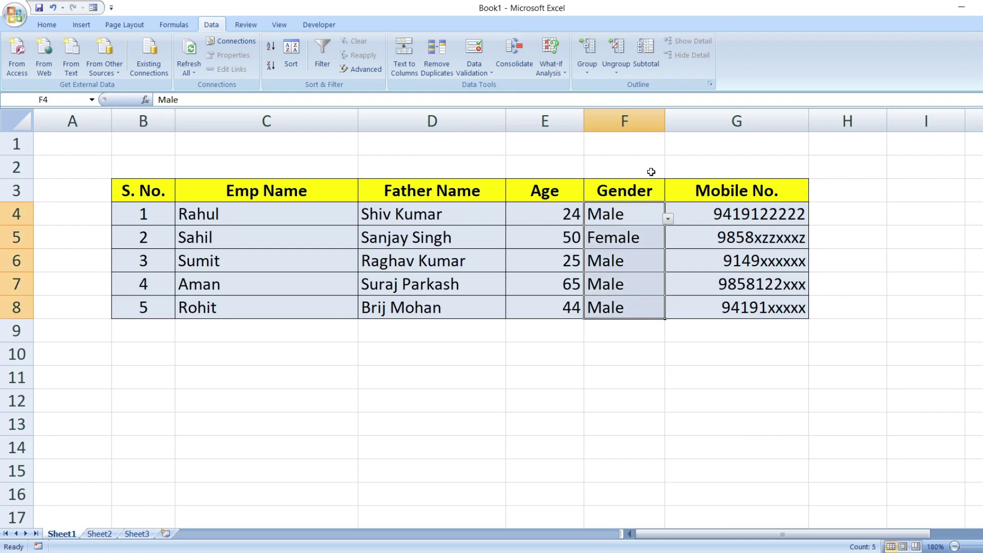
{"action": "left_click", "coordinate": [47, 25]}
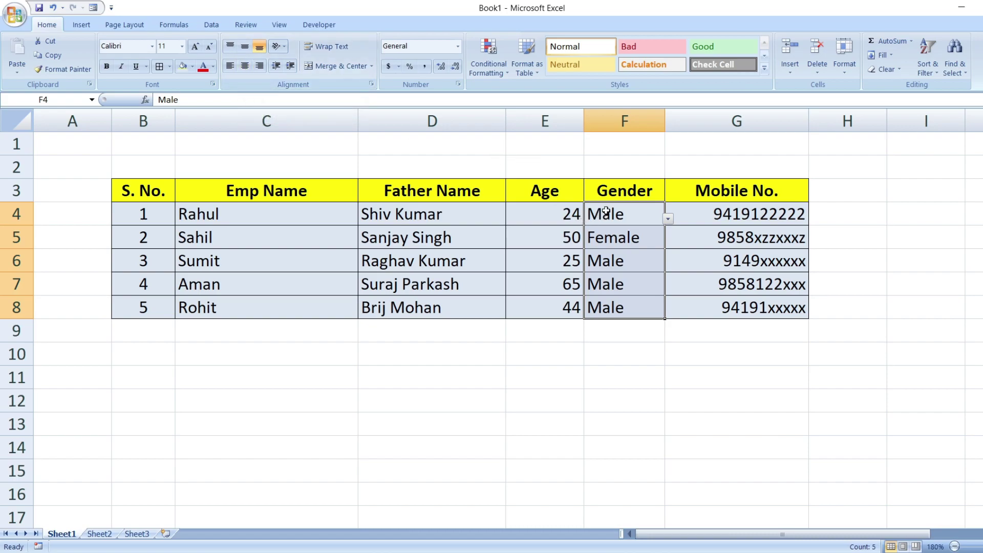
{"action": "left_click", "coordinate": [658, 219]}
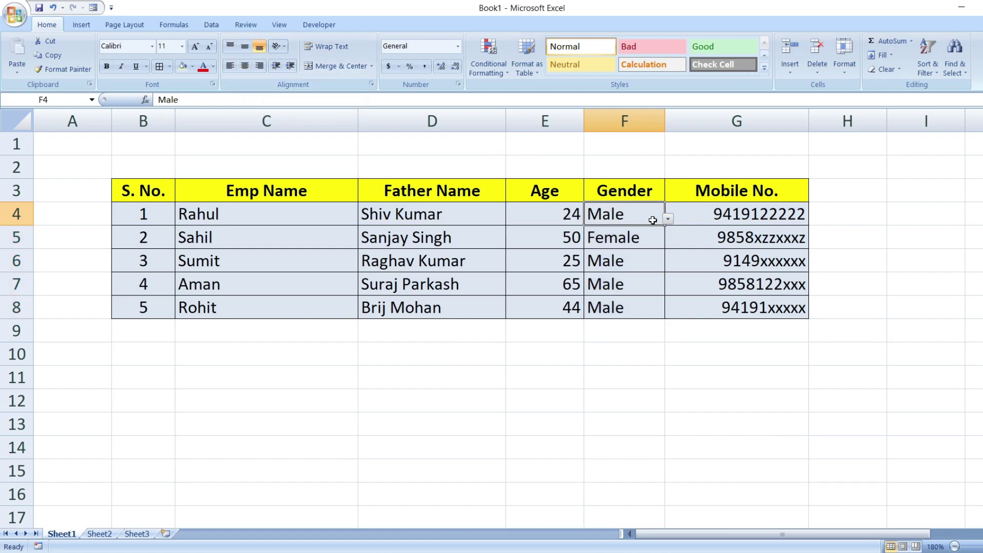